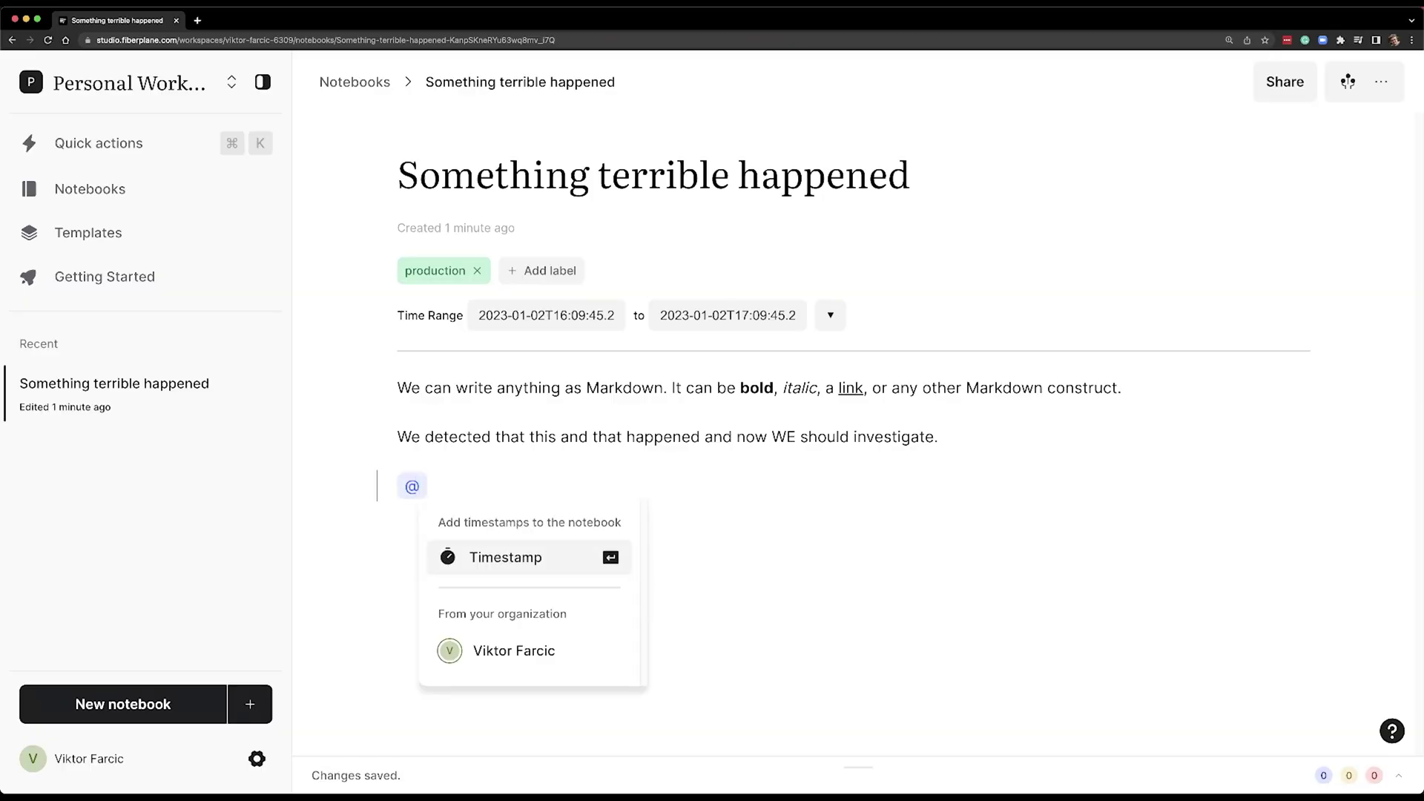
Mention the organization member, write "taking over the investigation by checking the HTTP requests going through ingress.", and insert a Prometheus cell below.
key("Down")
key("Return")
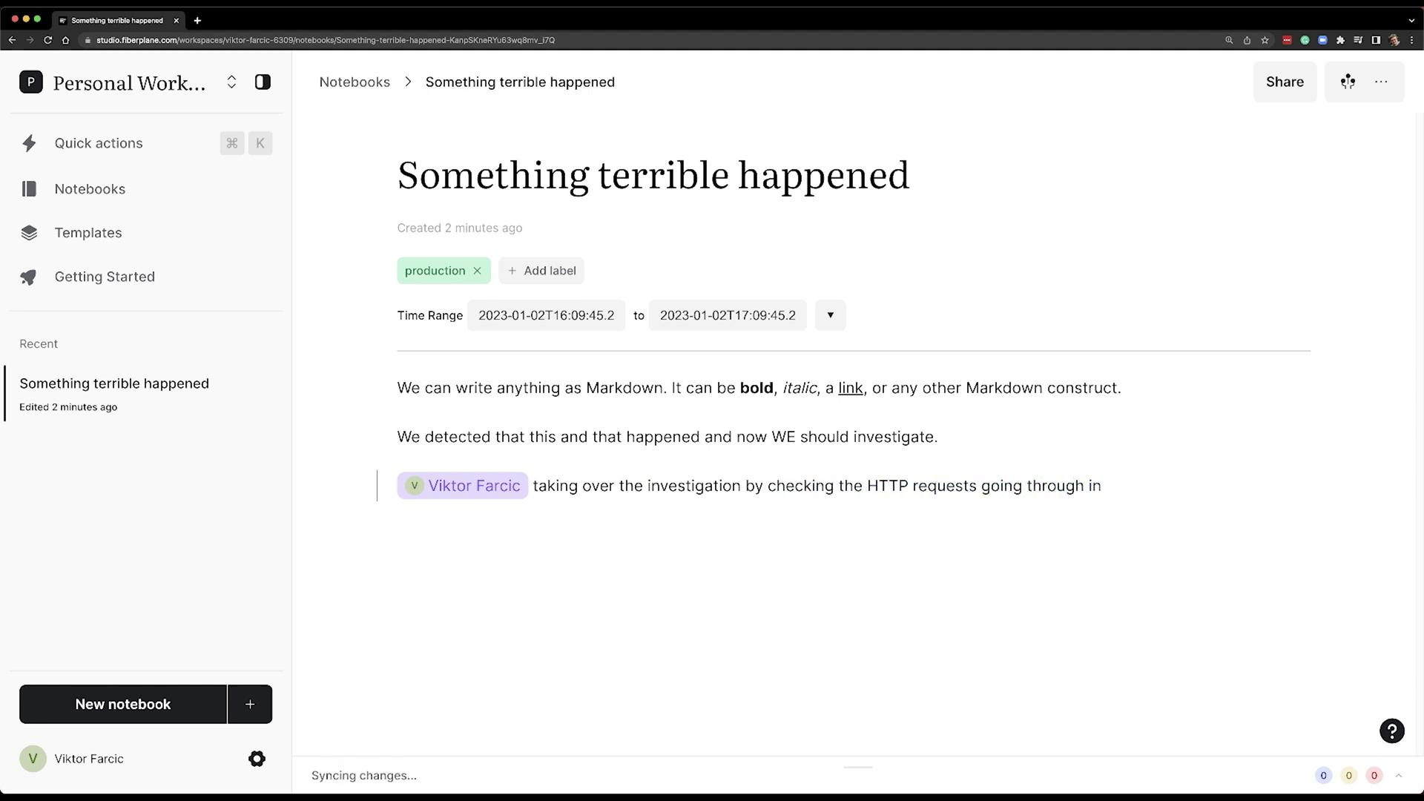
type("/")
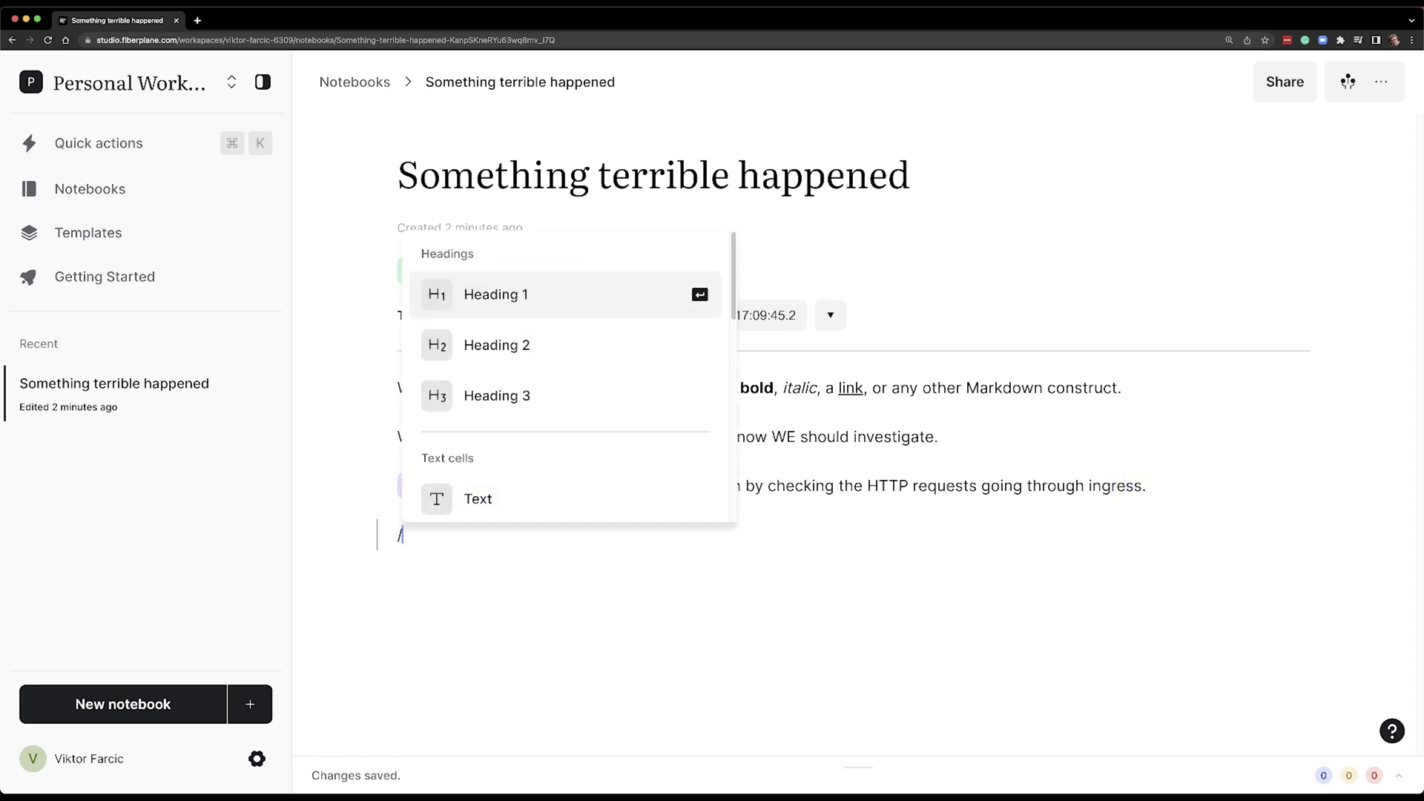
type("Prom")
key("Return")
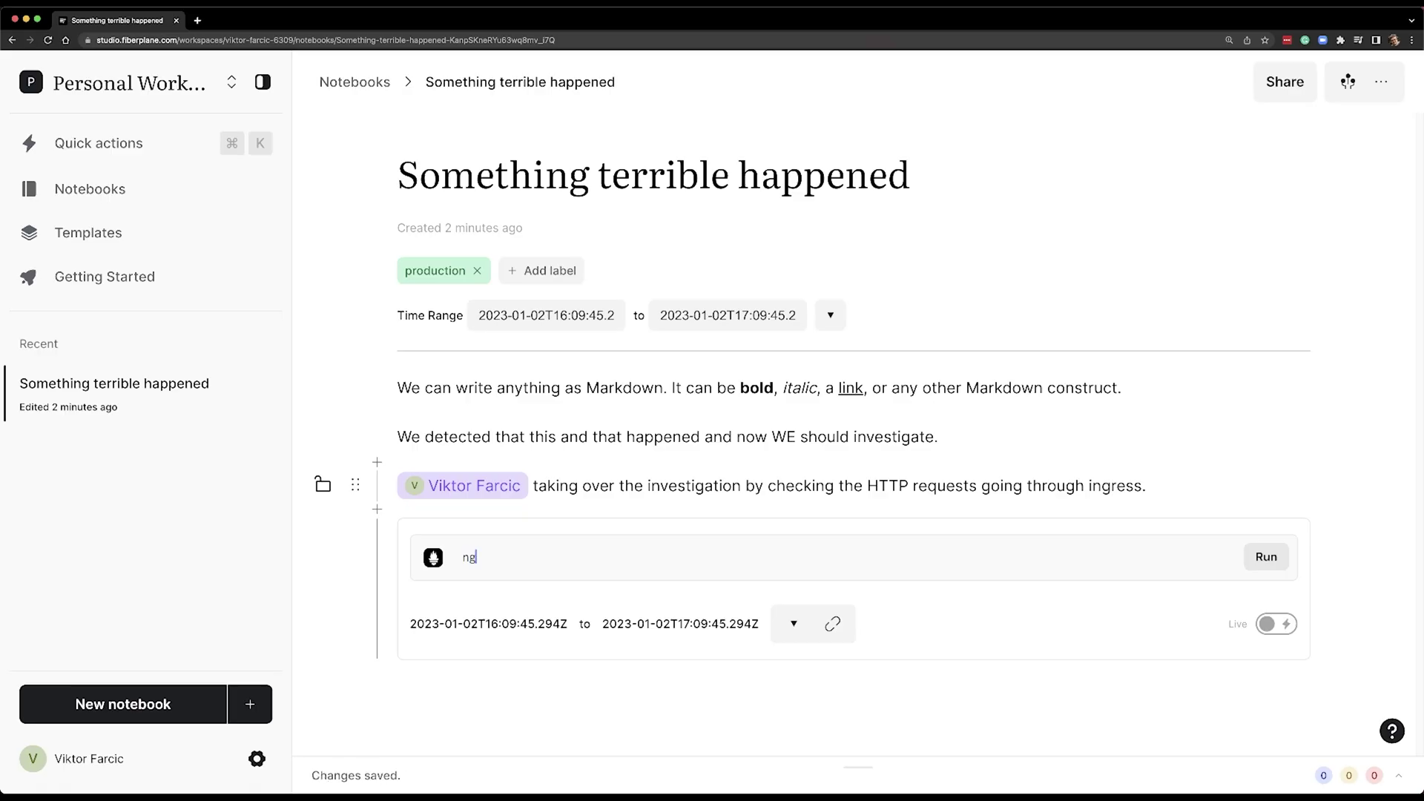
Run the query nginx_ingress_controller_requests in the Prometheus cell and view its chart and legend.
type("ginx_ingre")
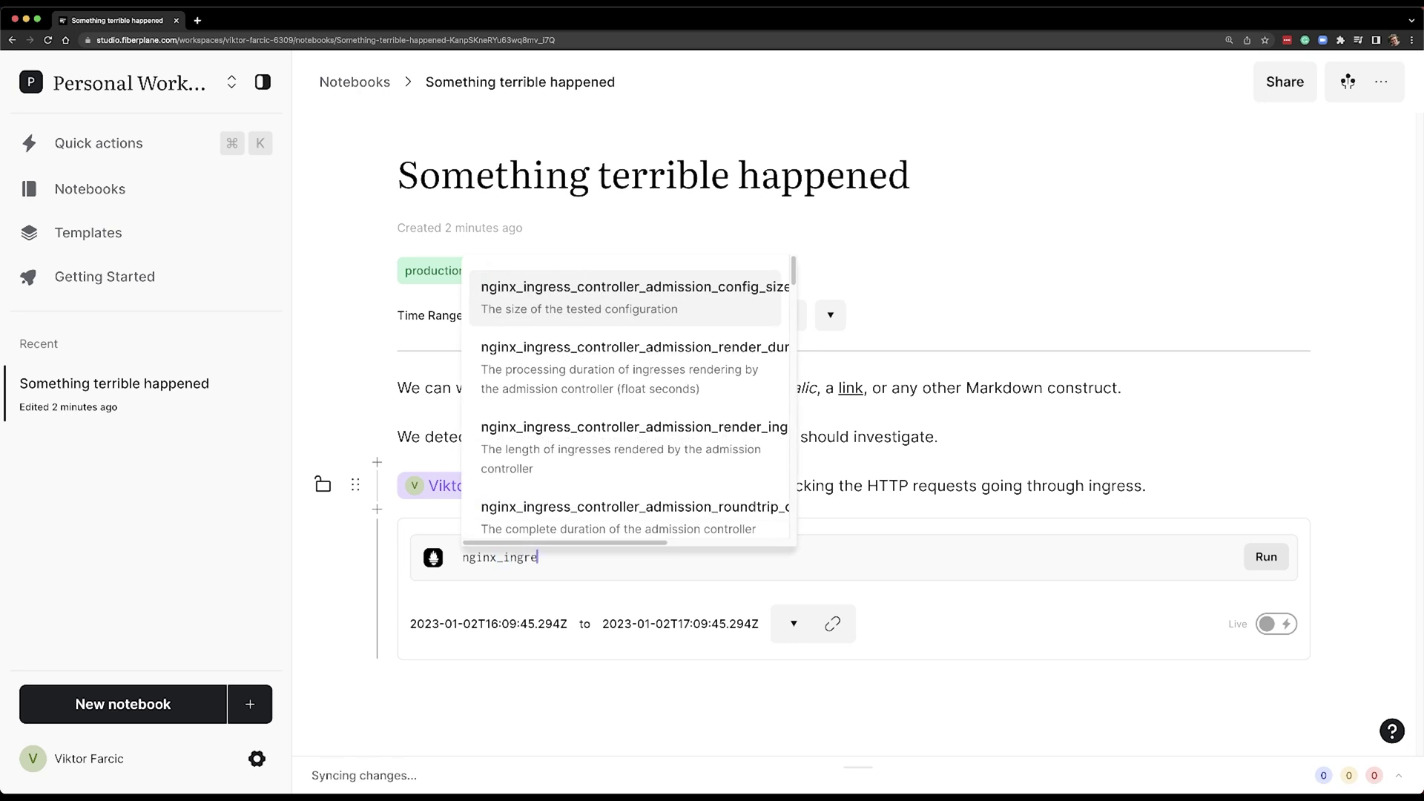
type("ss_controller_reques")
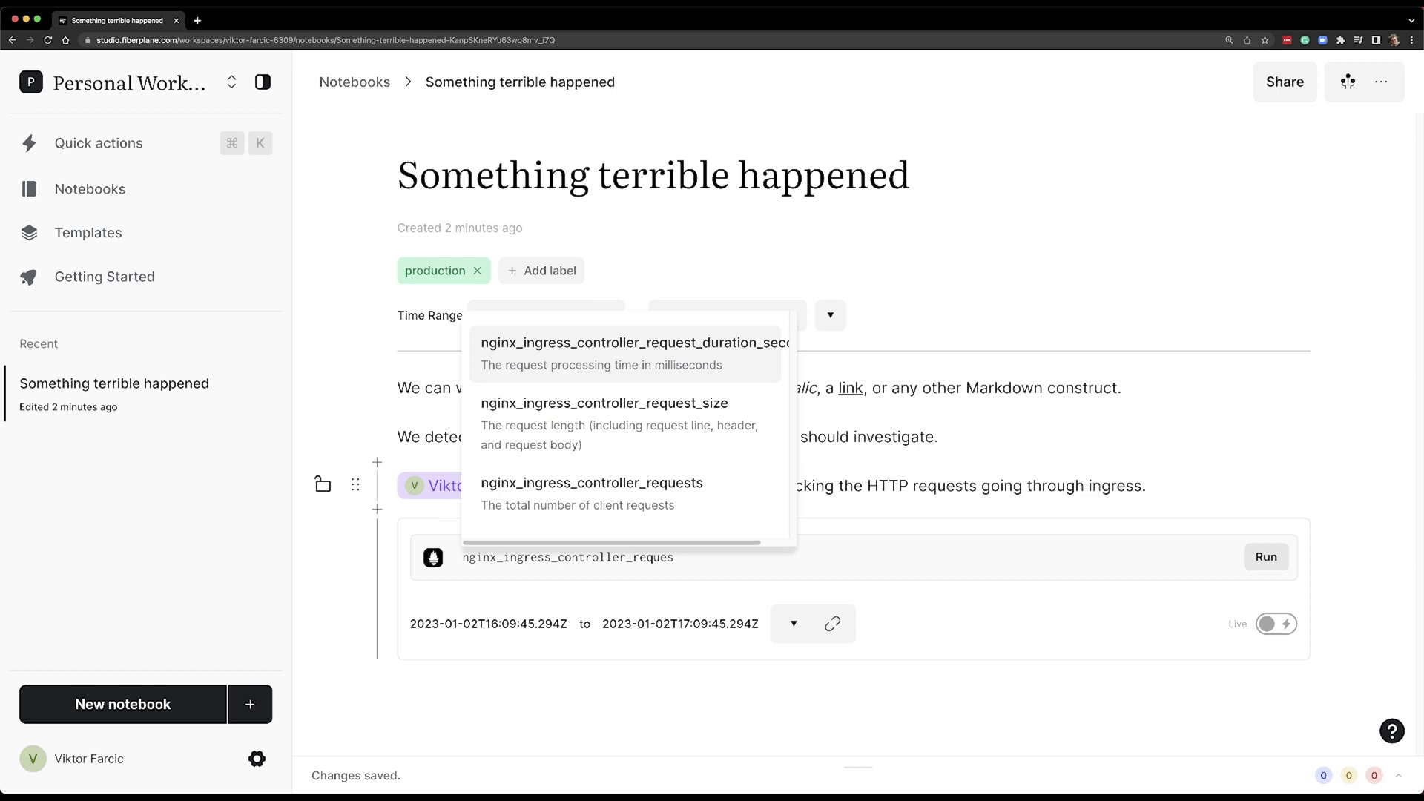
type("ts")
key("Escape")
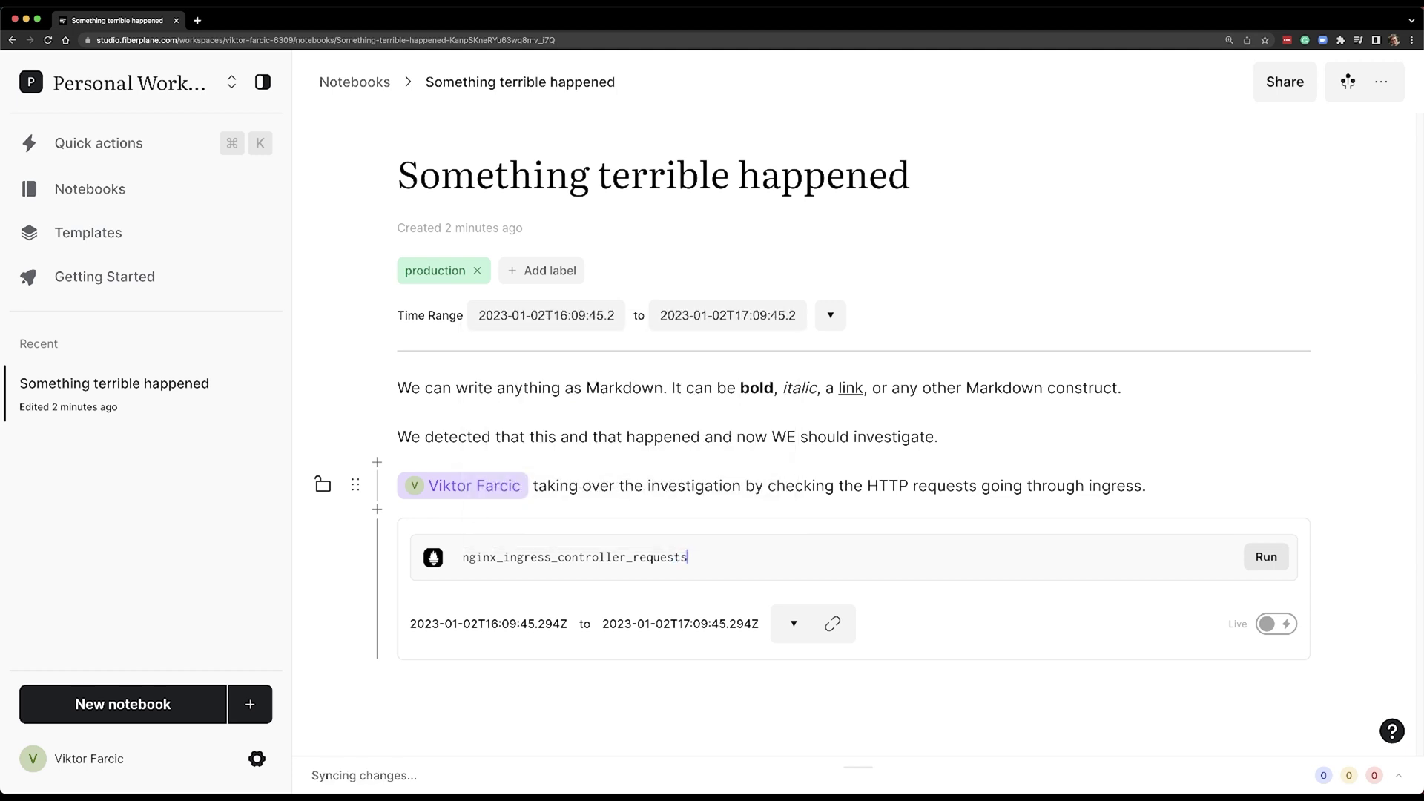
left_click(1266, 557)
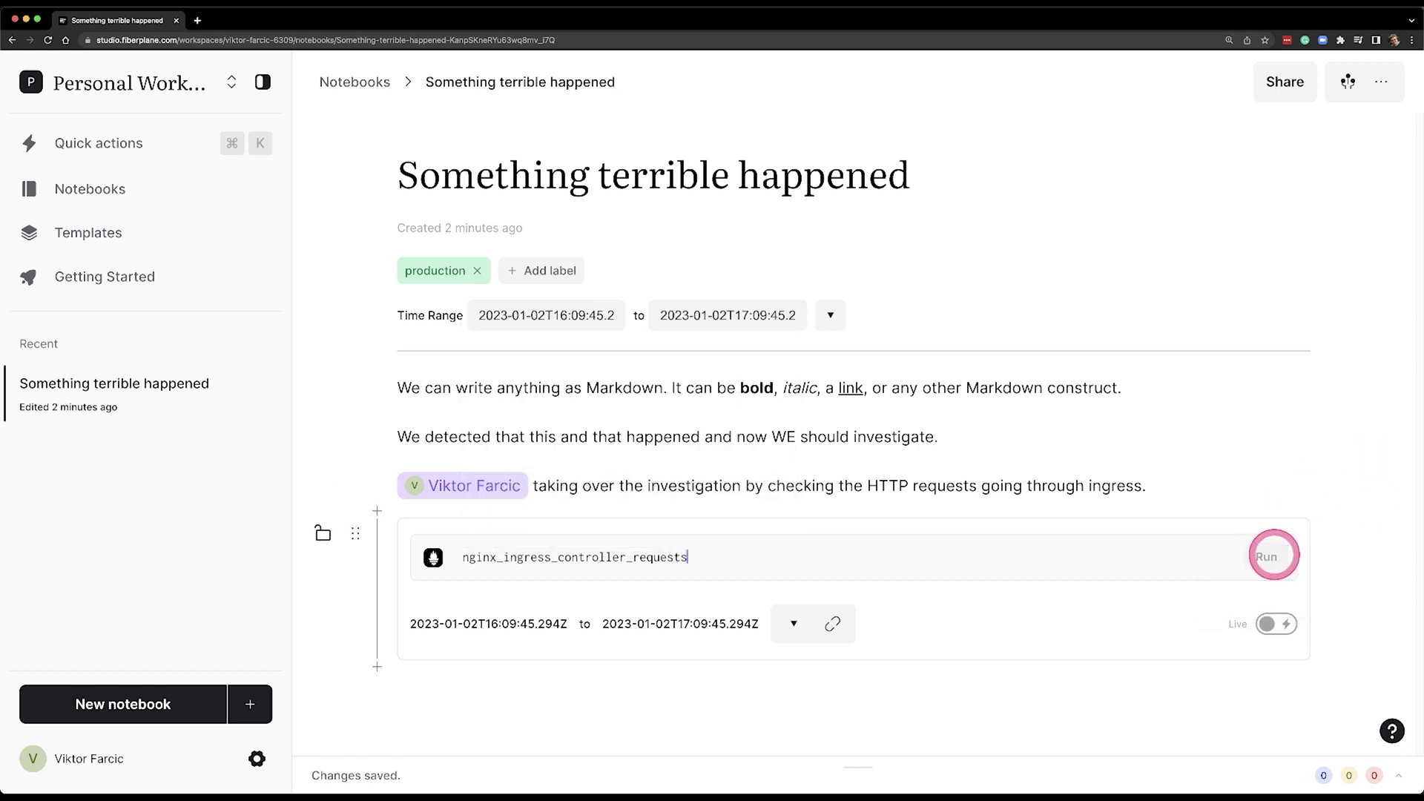
scroll(1324, 551, "down", 5)
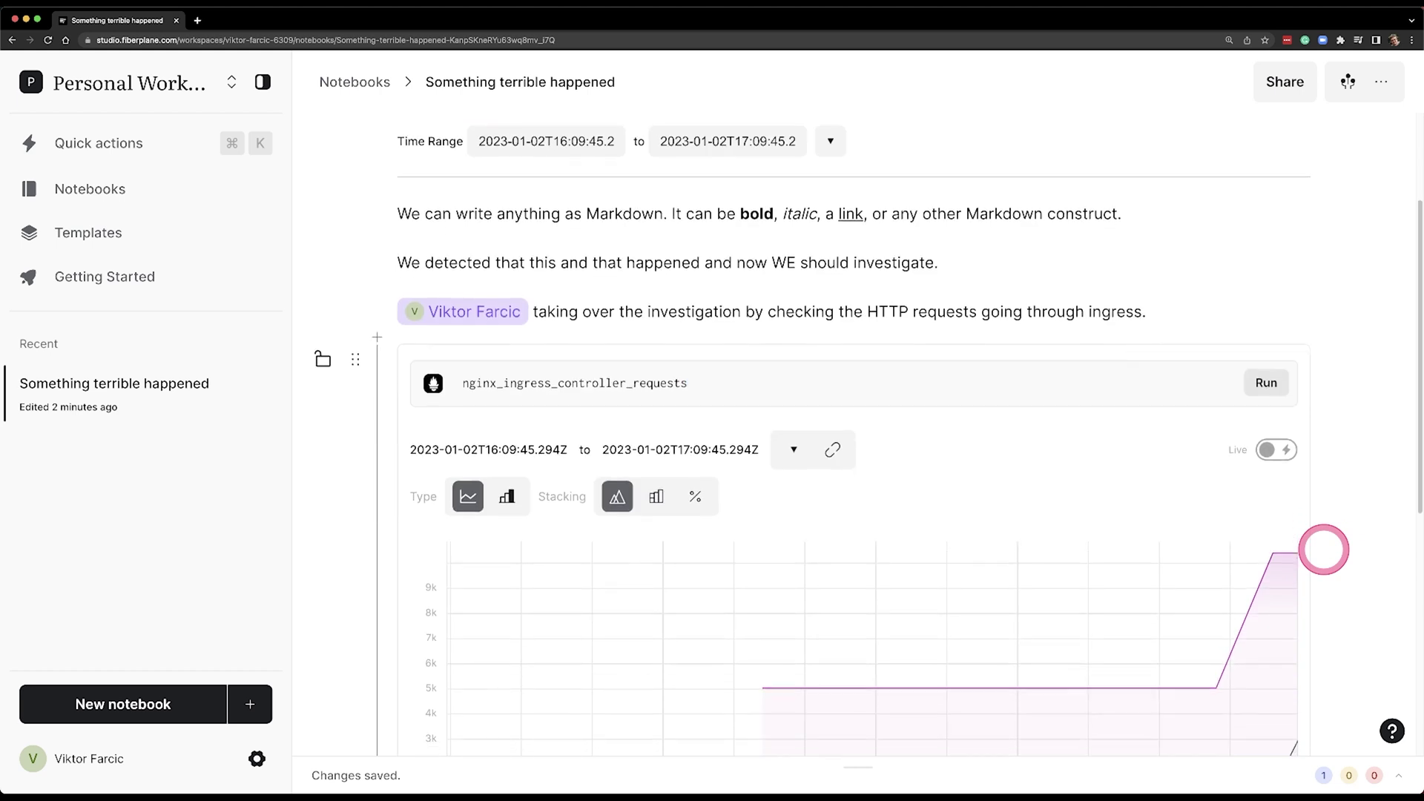
scroll(1323, 551, "down", 3)
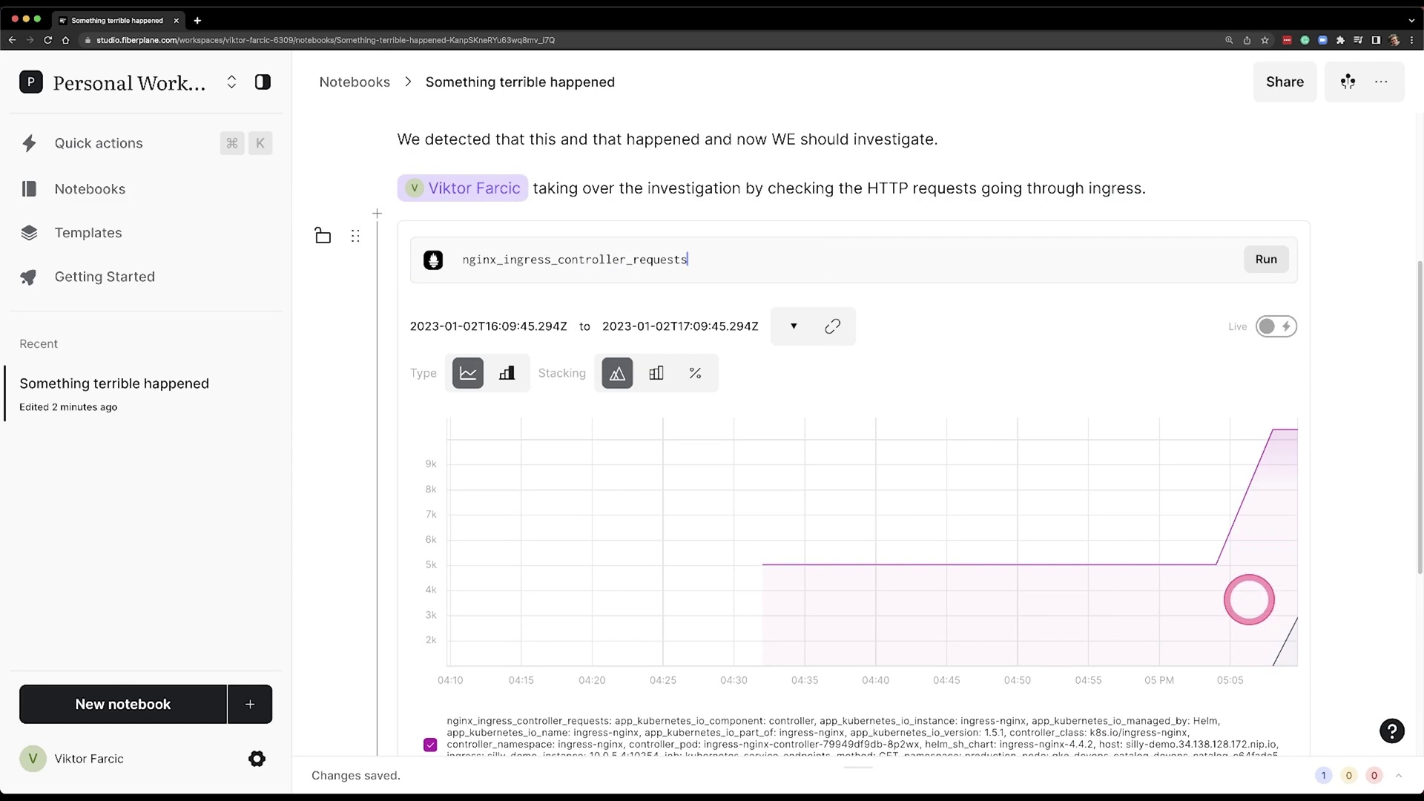
mouse_move(1280, 432)
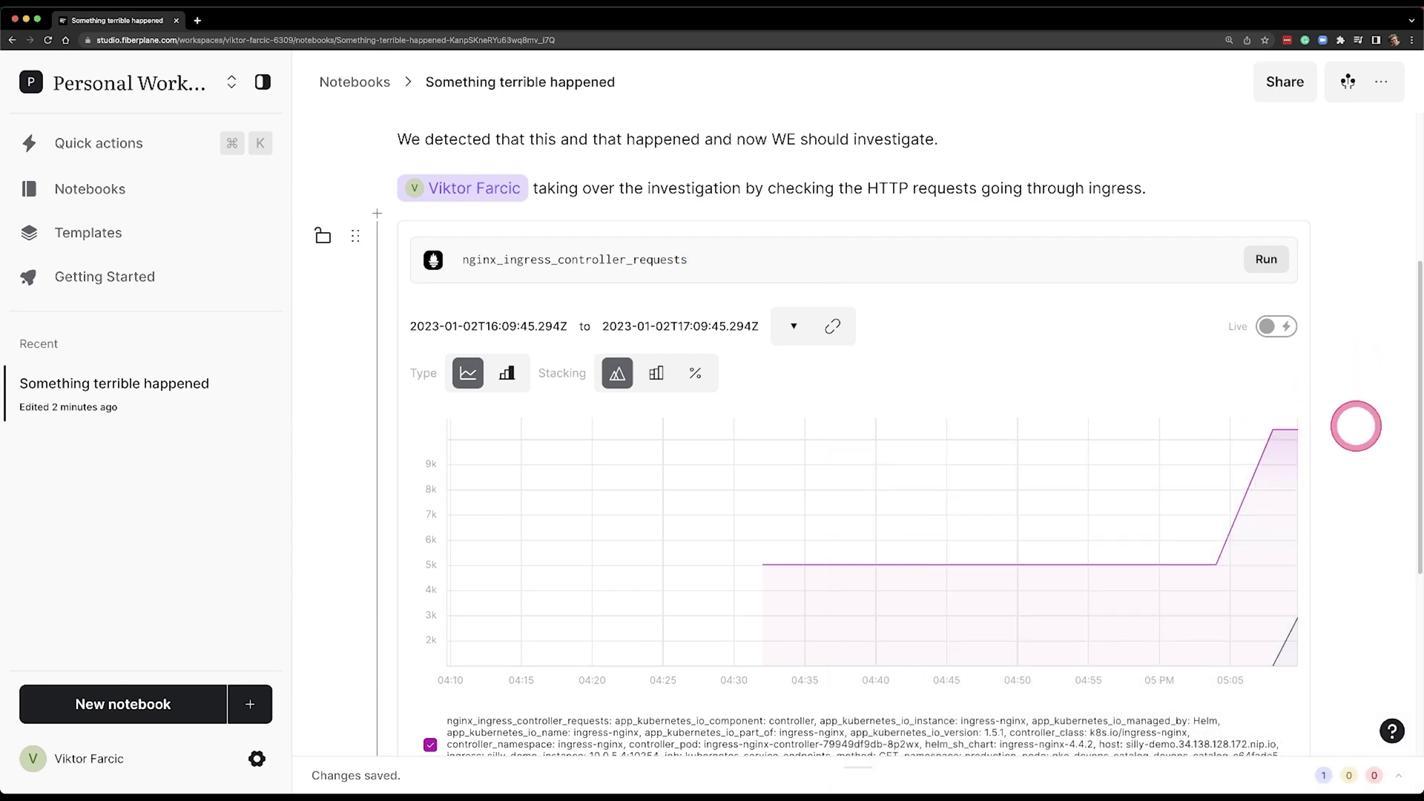
scroll(1354, 422, "down", 1)
scroll(1355, 426, "down", 3)
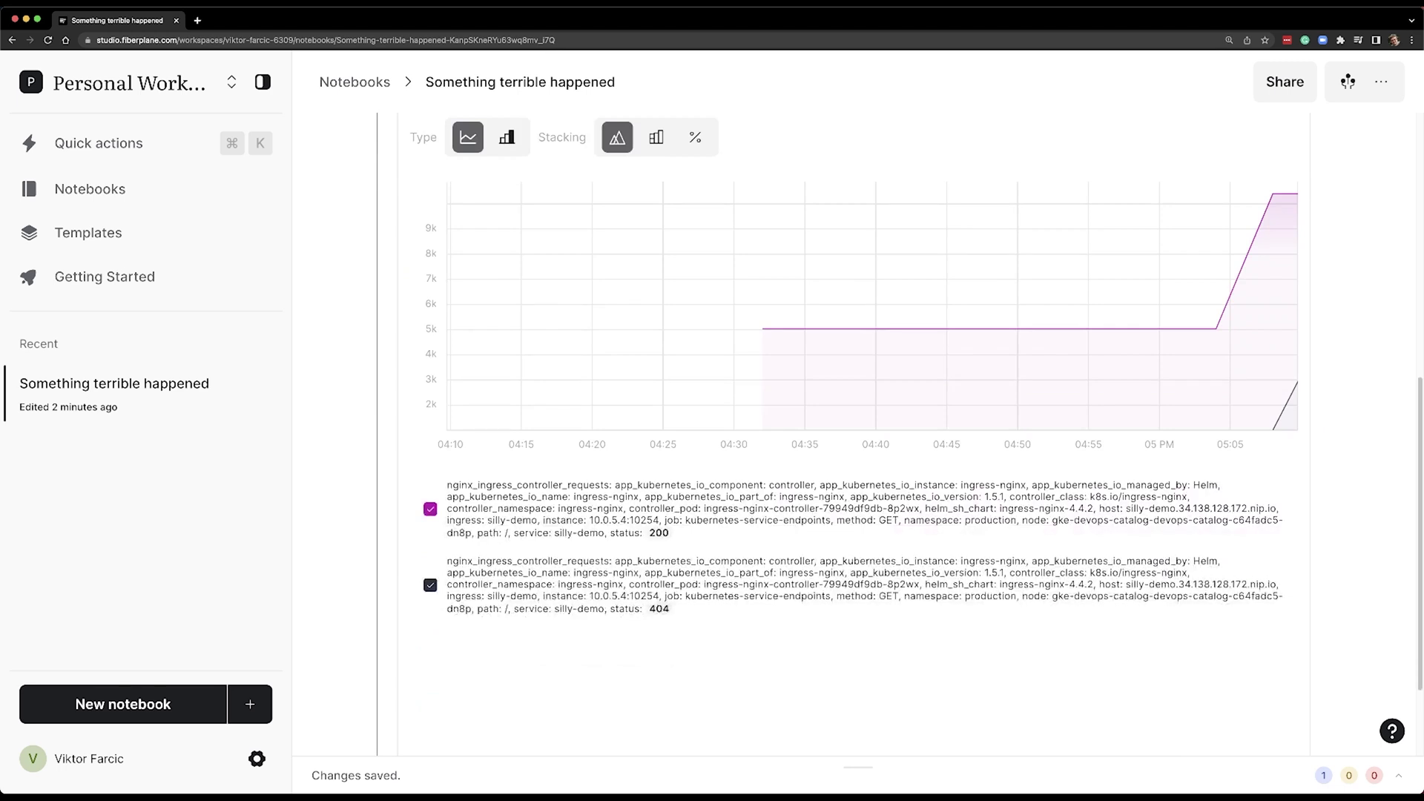
Preview the request chart as bars, stacked and percentage, returning it to the line type with combined stacking.
left_click(507, 139)
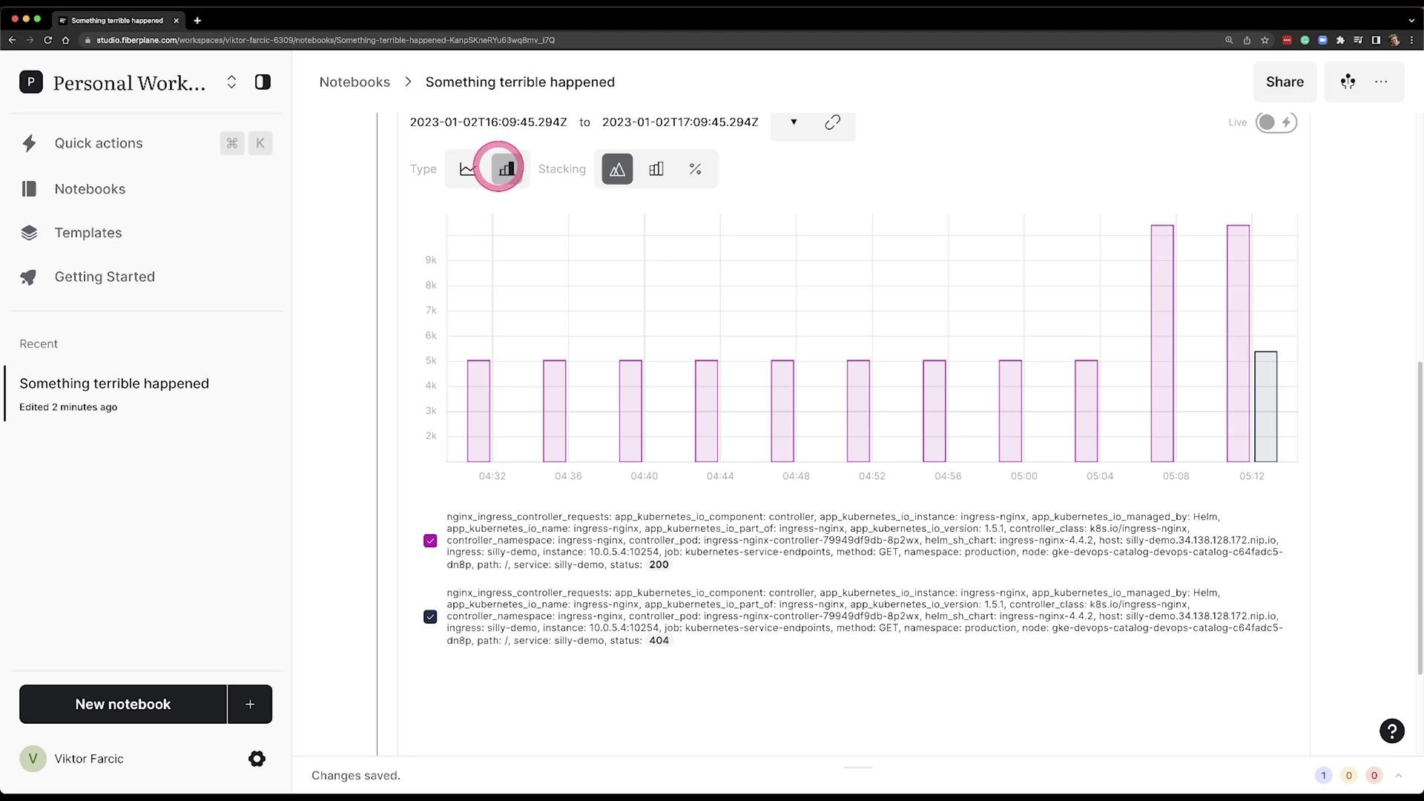
left_click(468, 167)
left_click(626, 166)
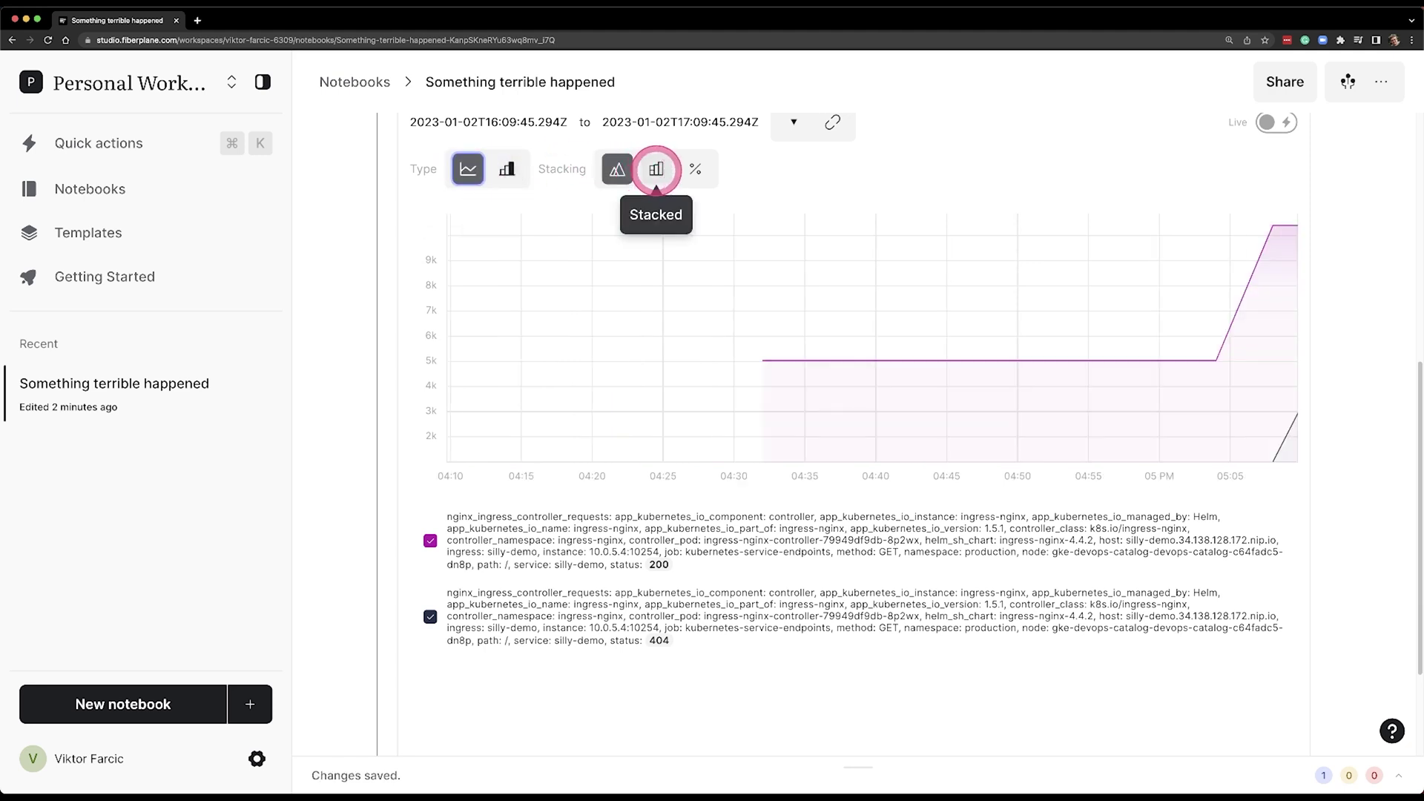
left_click(656, 169)
left_click(692, 169)
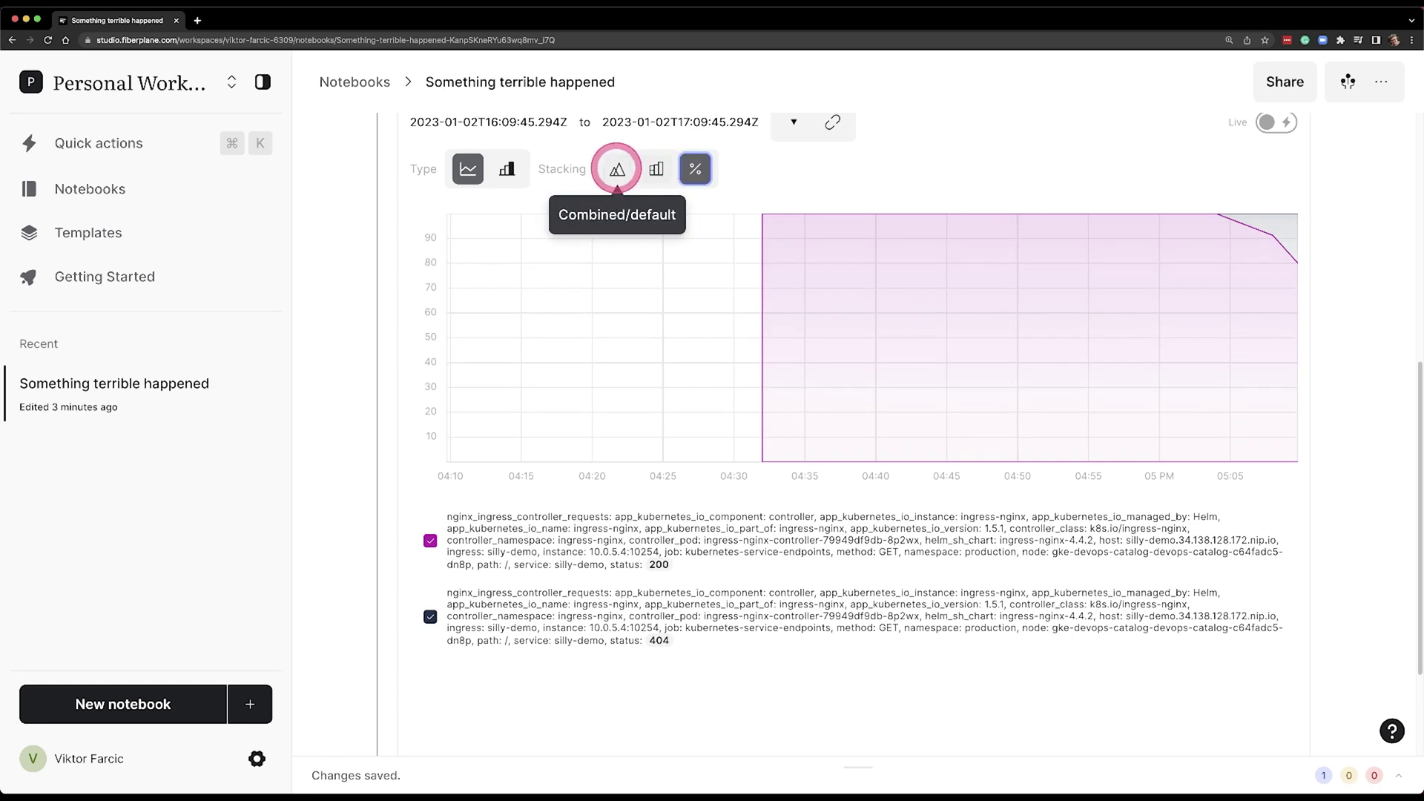
left_click(617, 169)
Below the chart, mention the organization member and ask "are there requests with errors?".
scroll(671, 588, "down", 3)
left_click(439, 671)
type("@vi")
key("Return")
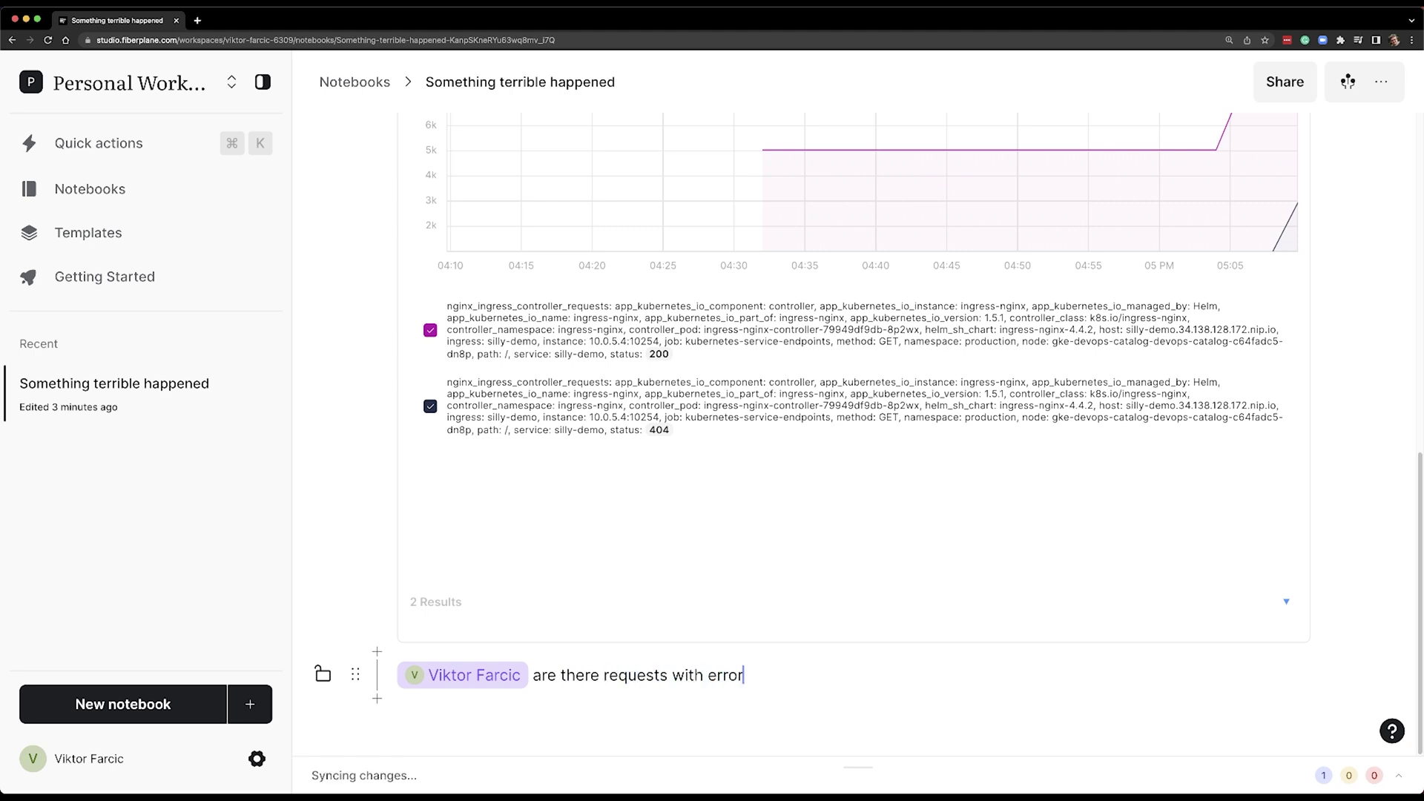
type("?")
key("Return")
Insert another Prometheus cell and run nginx_ingress_controller_requests{status!="200"} in it.
left_click(534, 672)
type("/prom")
key("Return")
type("n")
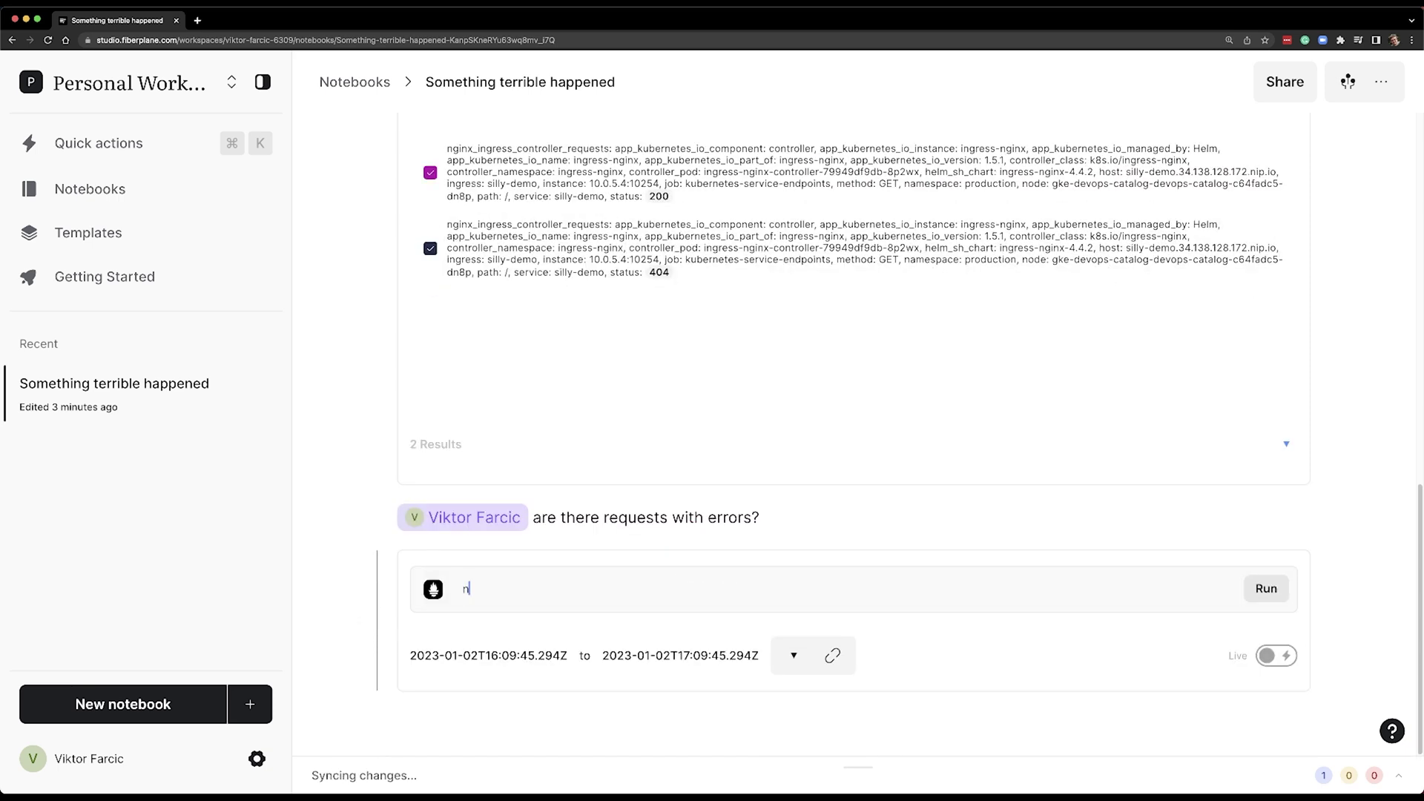
type("ginx_ingress_controller_requests{status!=\"200\"}")
left_click(1262, 535)
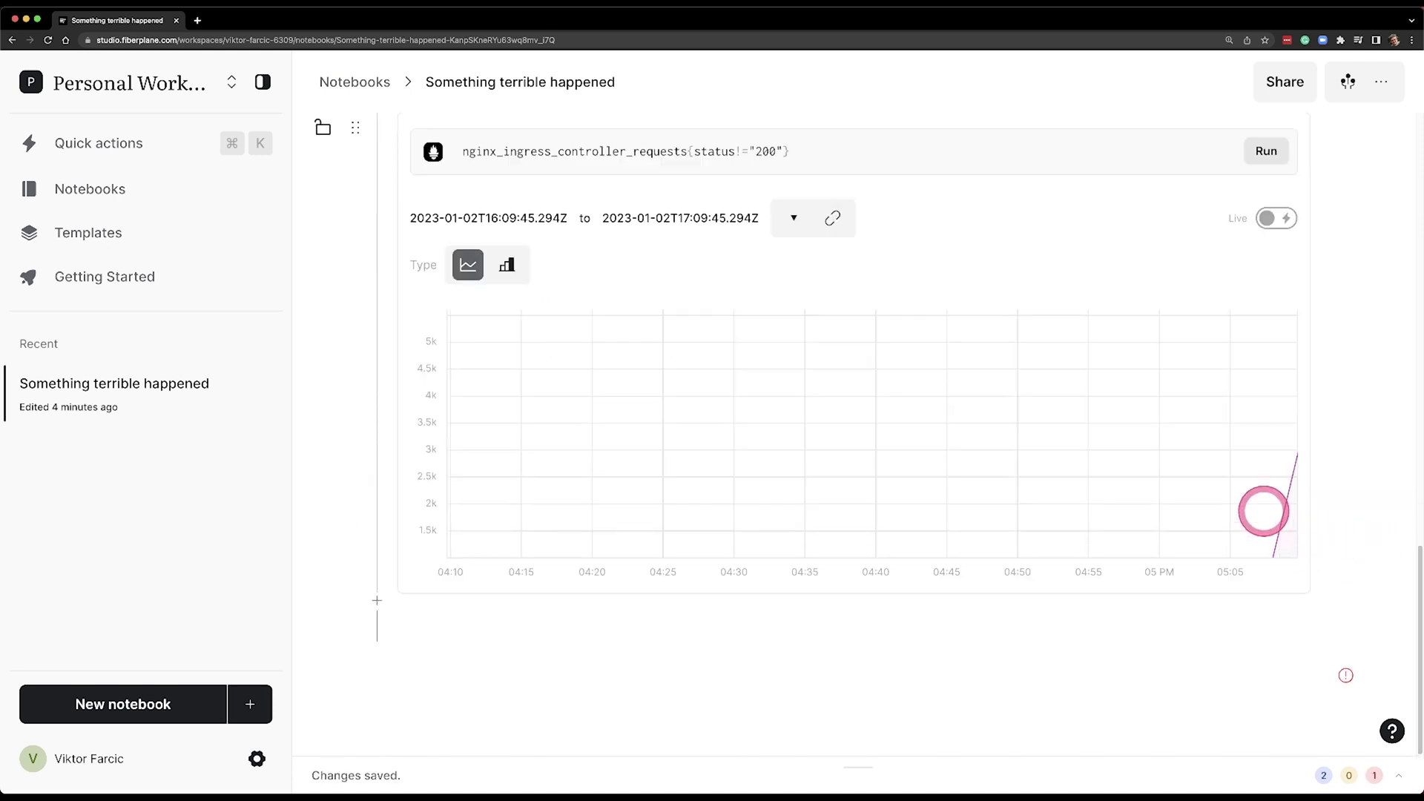
Set the error request chart's time range to the last 15 minutes.
left_click(792, 218)
mouse_move(756, 268)
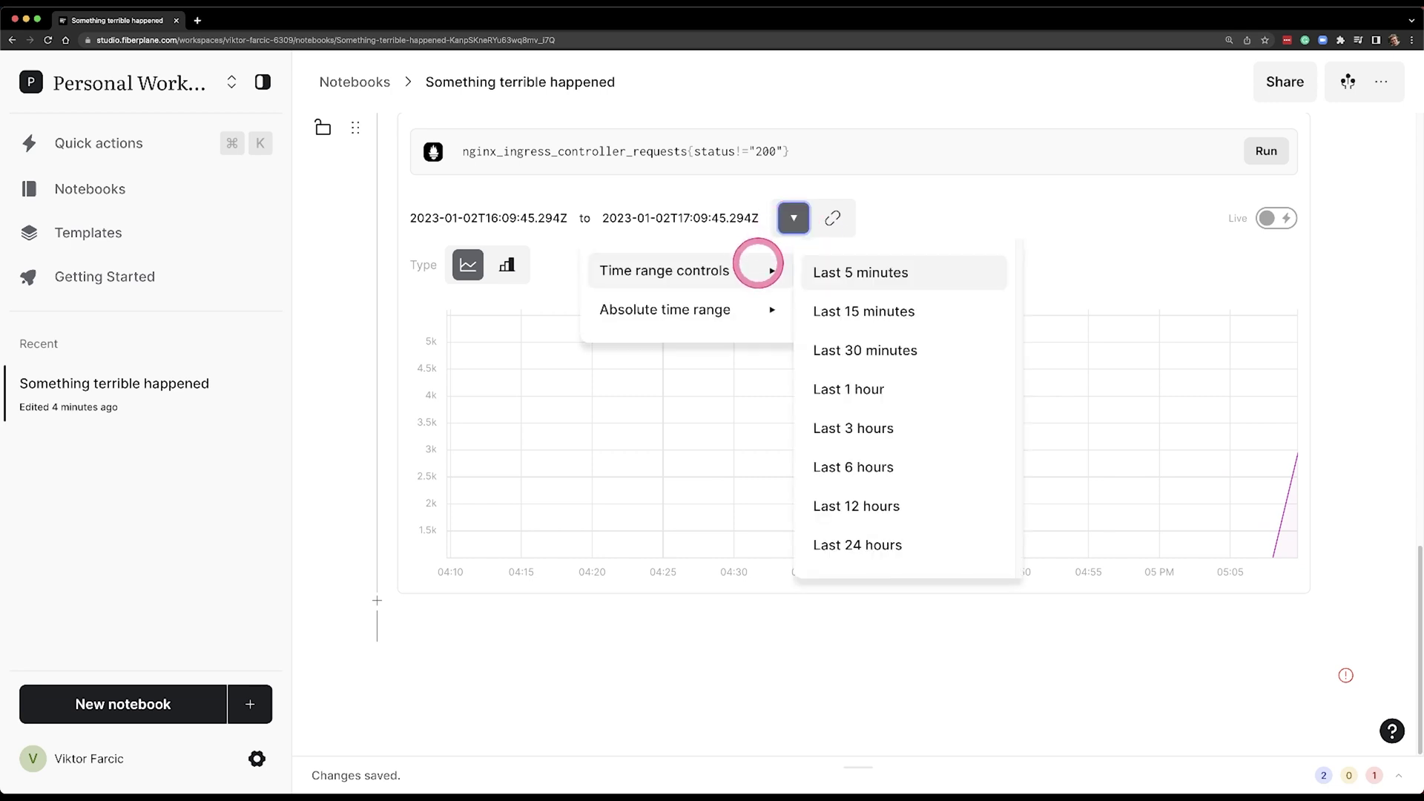
left_click(879, 310)
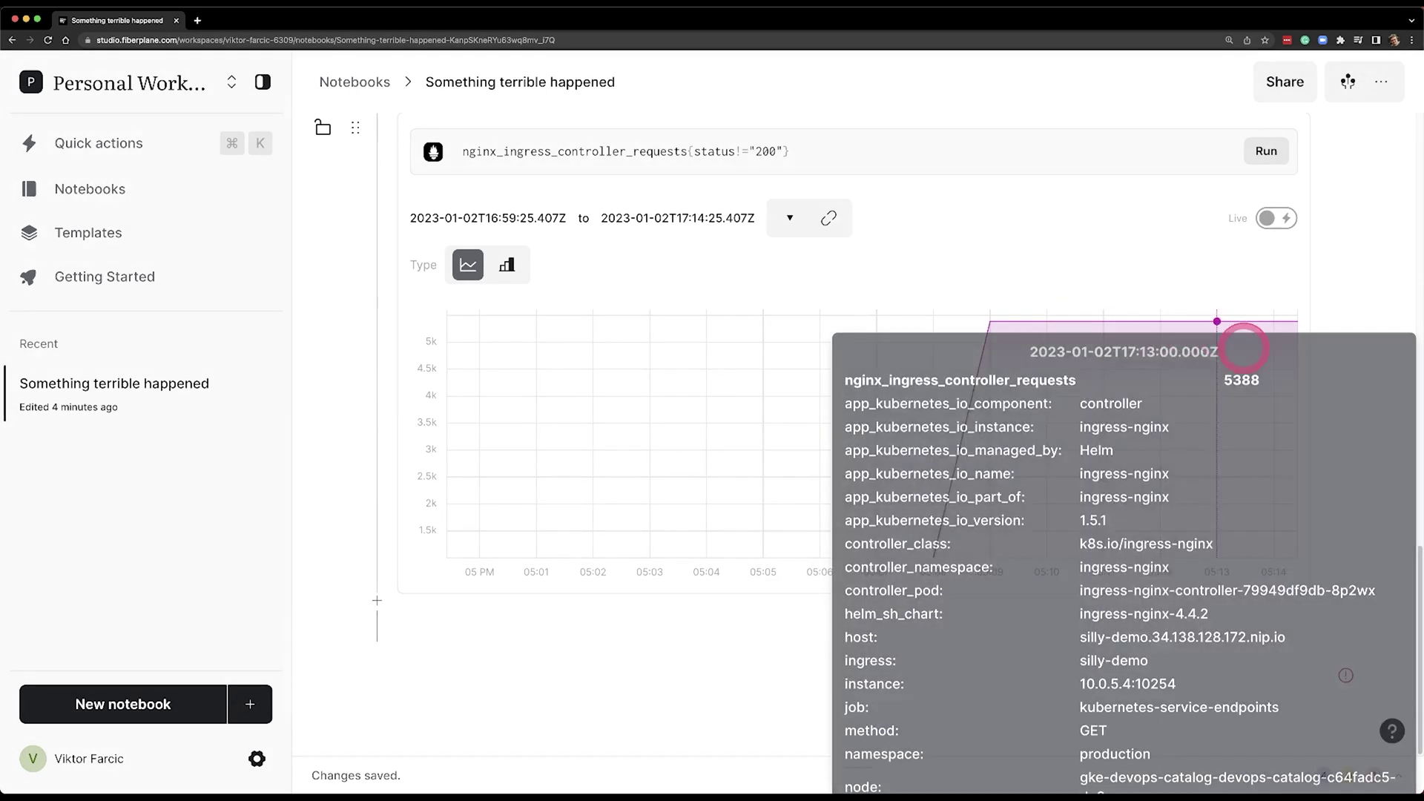
Add a line with a timestamp and a mention of the organization member, followed by an empty Prometheus cell.
type("@")
key("Return")
key("Return")
type("@vikt")
key("Return")
key("Return")
type("/")
key("Return")
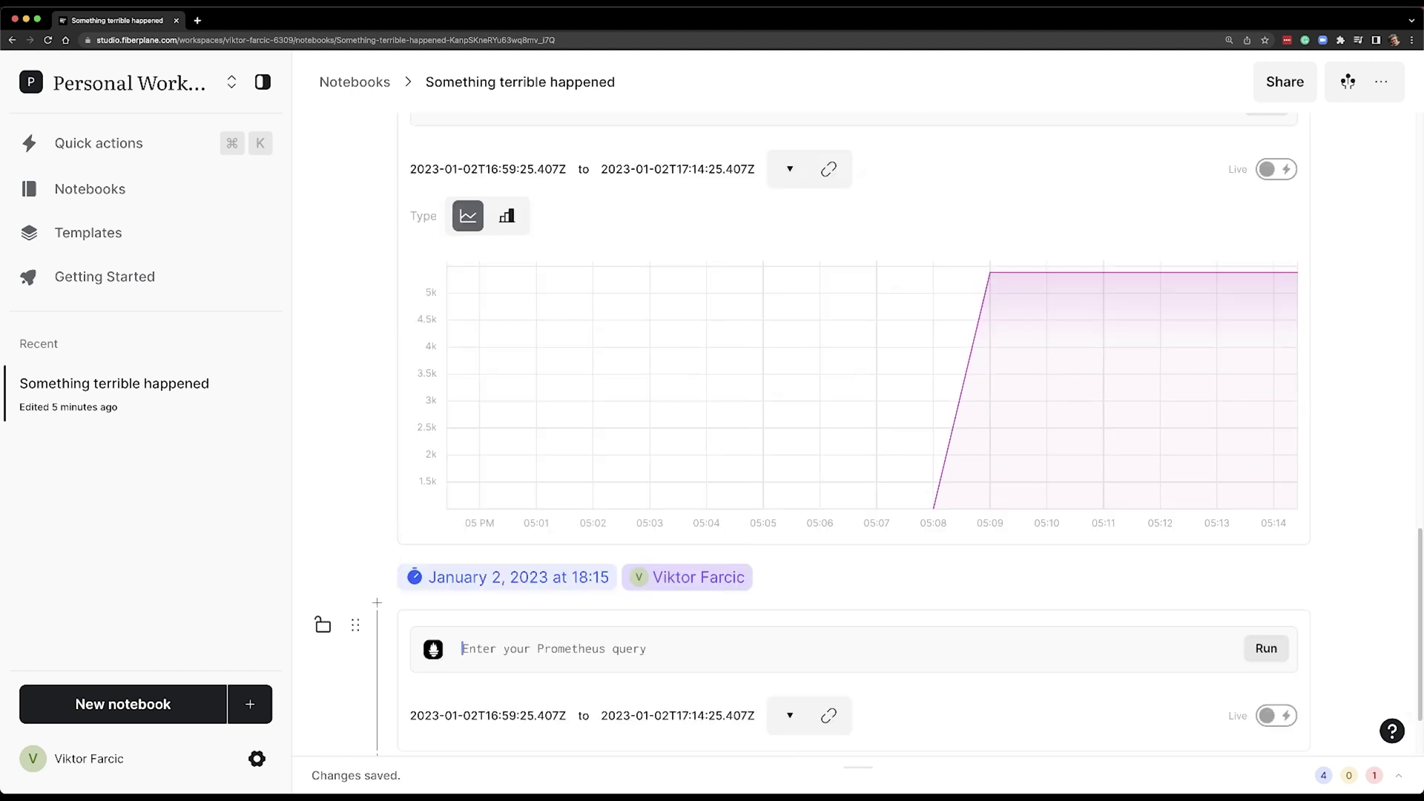
Complete the timestamped line with "Let me check whether we have overcommitted CPU (positive values)...".
left_click(756, 577)
type("Let me check whether we have overcom")
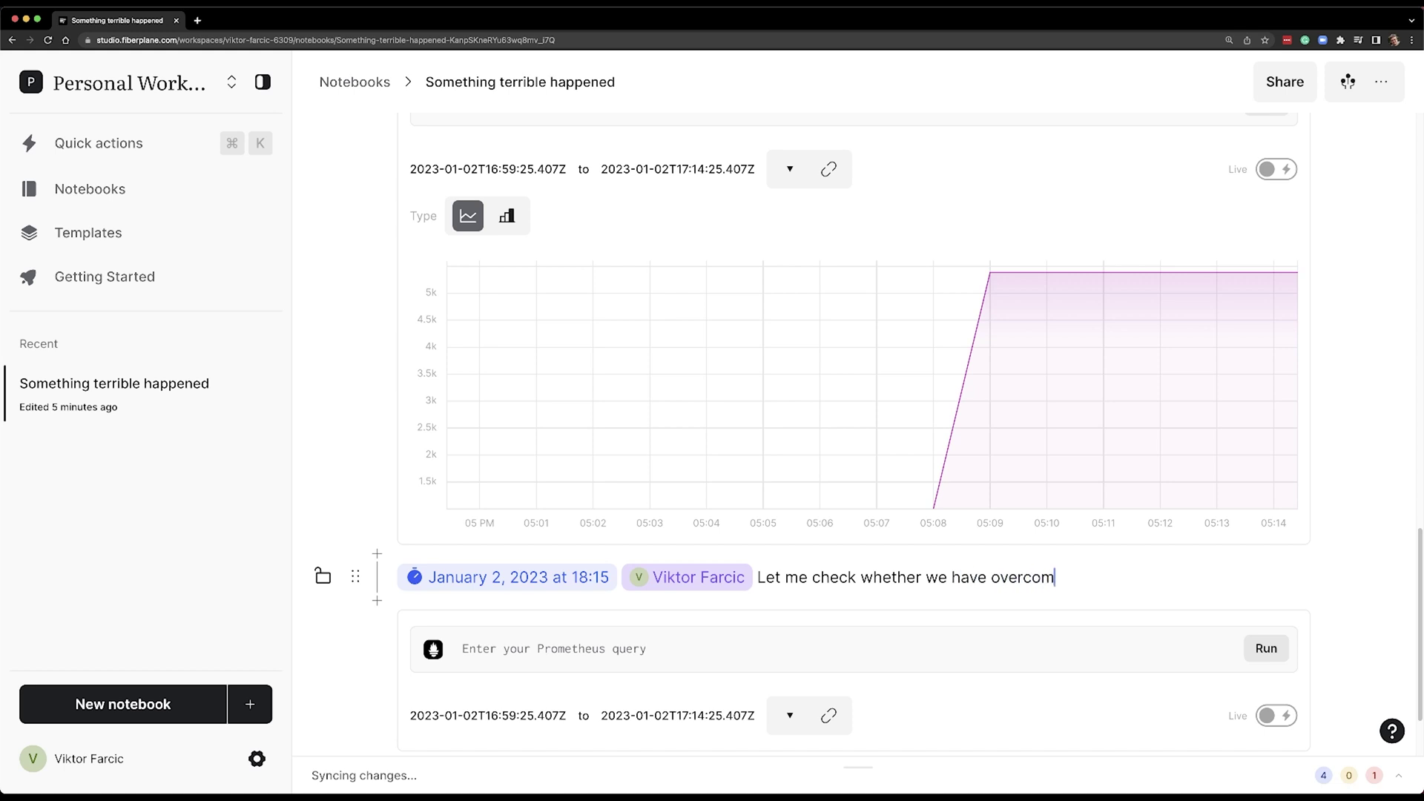
type("..")
Run sum(kube_pod_container_resource_limits{resource="cpu"}) - sum(kube_node_status_capacity{resource="cpu"}) in the empty Prometheus cell and check its chart.
left_click(541, 652)
type("sum(kube_pod_container_resource_limits{resource=\"cpu\"}) - sum(kube_node_status_capacity{resource=\"cpu\"})")
scroll(1343, 589, "down", 3)
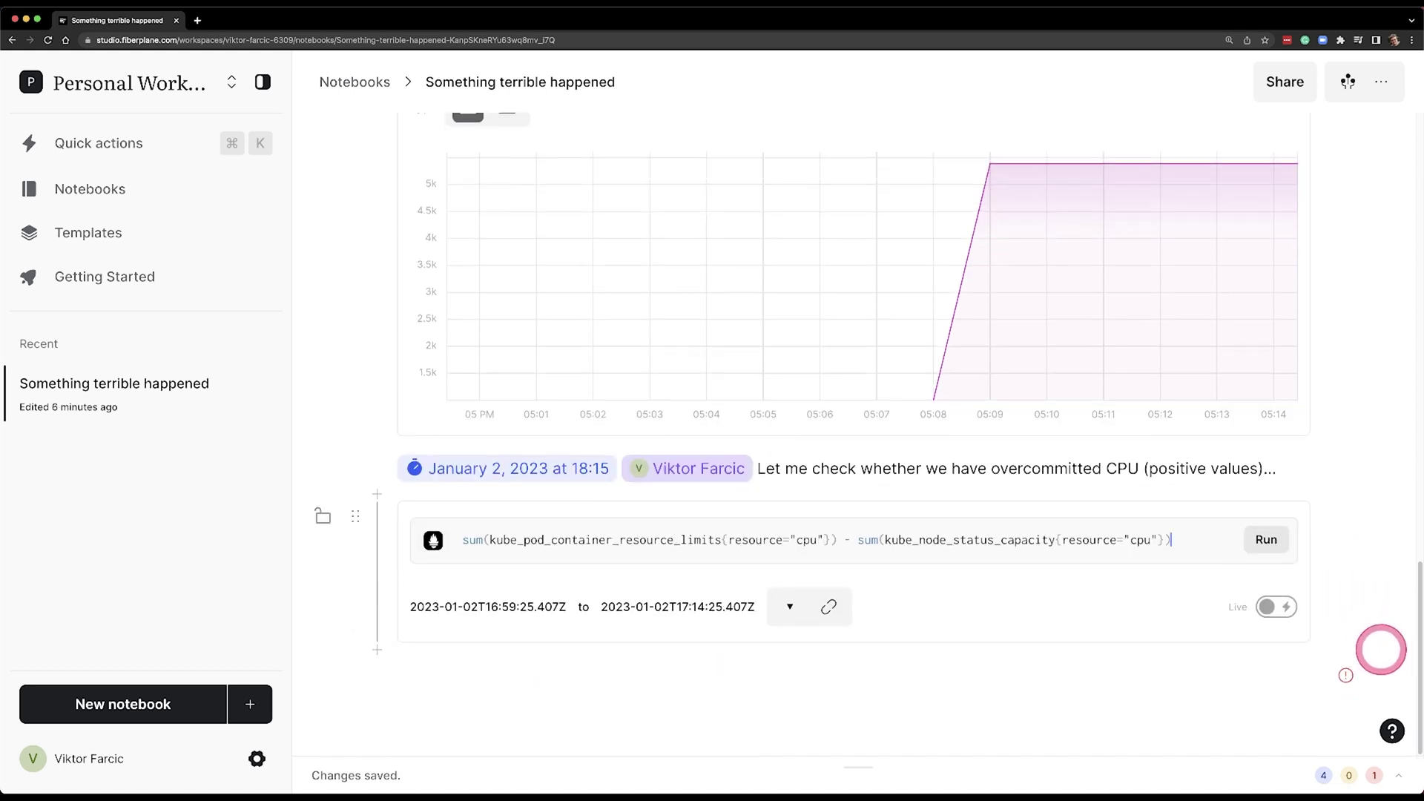
left_click(1266, 539)
scroll(1344, 590, "down", 4)
scroll(1344, 589, "down", 2)
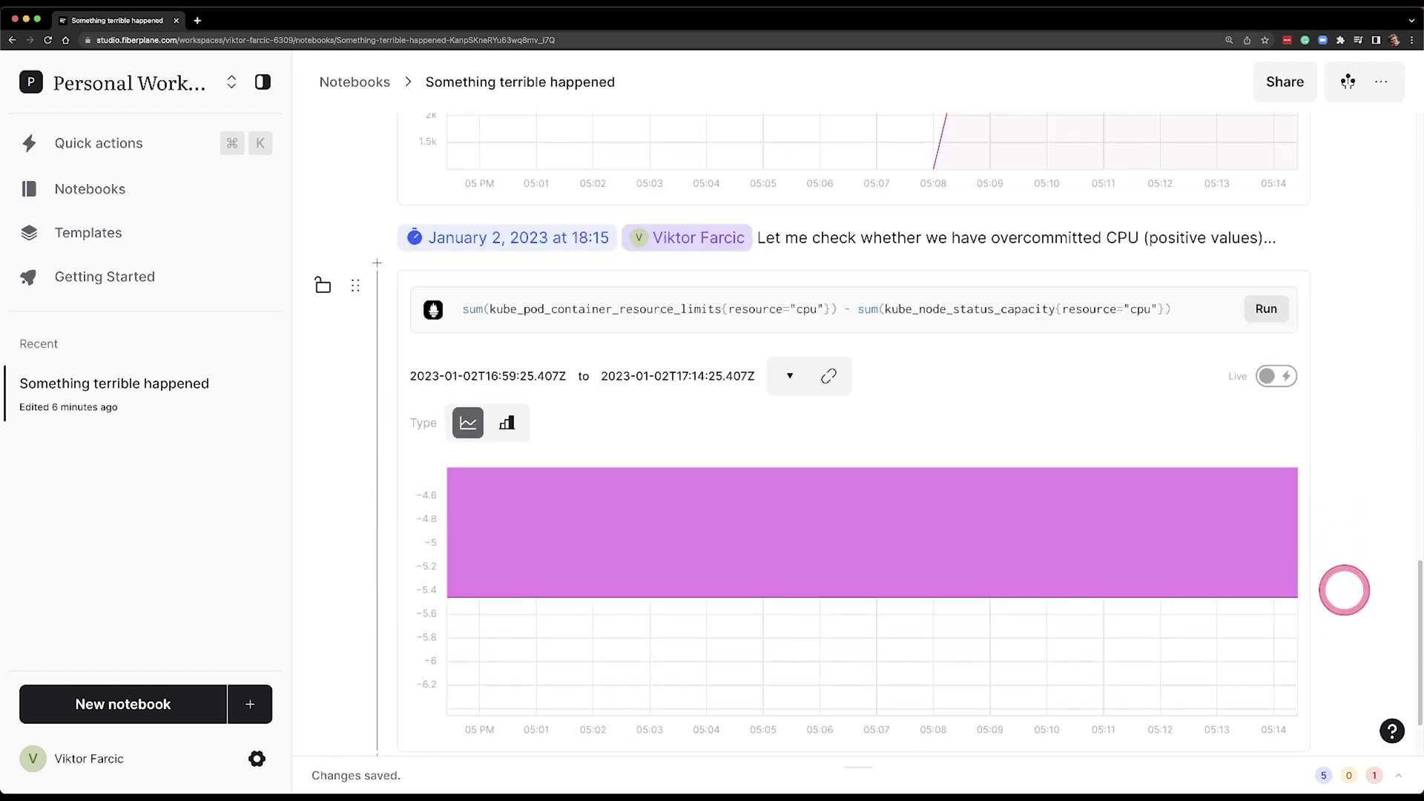
mouse_move(805, 564)
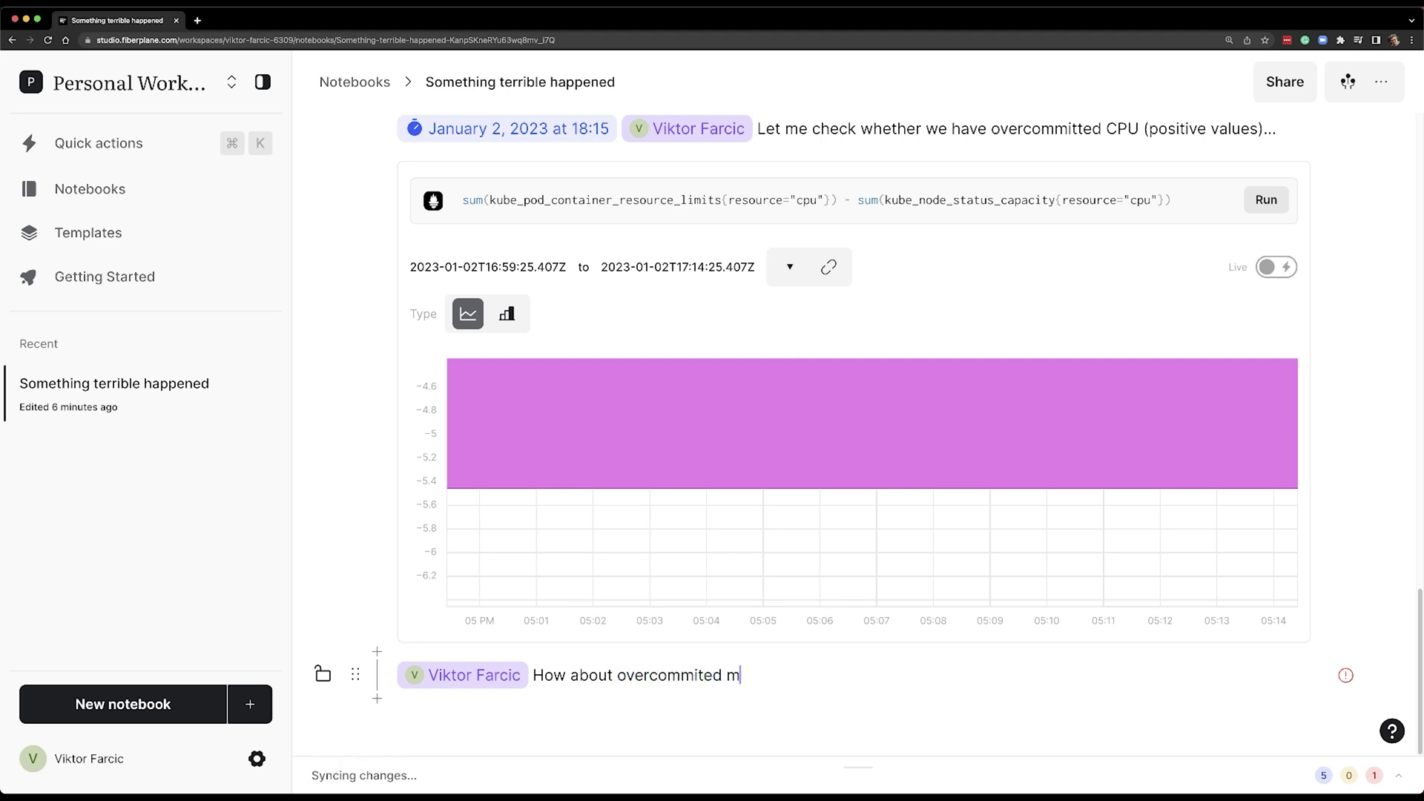
Under the question "How about overcommited memory?", run sum(kube_pod_container_resource_limits{resource="memory"}) - sum(kube_node_status_capacity{resource="memory"}) in a new Prometheus cell.
key("Return")
type("/prom")
key("Return")
type("sum(kube_pod_container_resource_limits{resource=\"memory\"}) - sum(kube_node_status_capacity{resource=\"memory\"})")
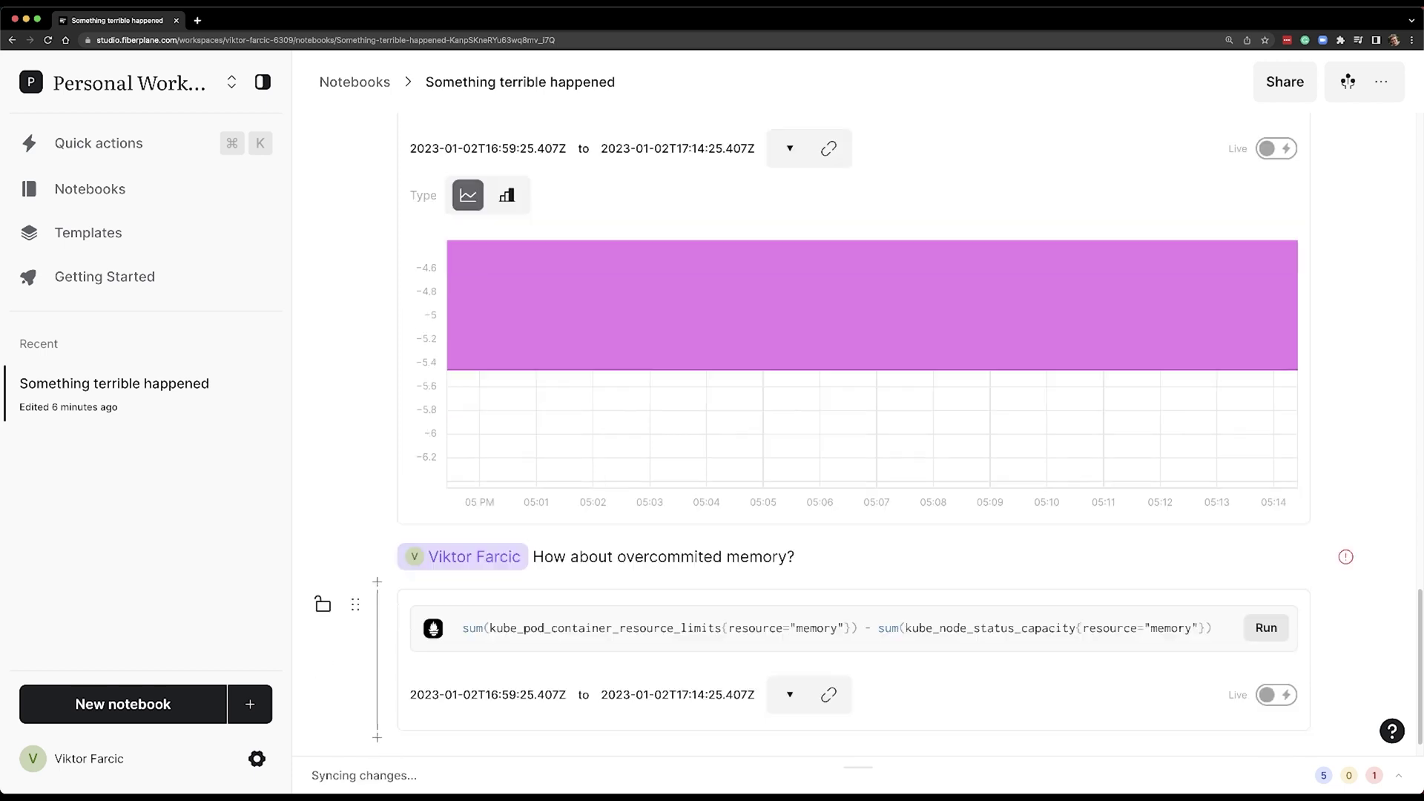
left_click(1266, 588)
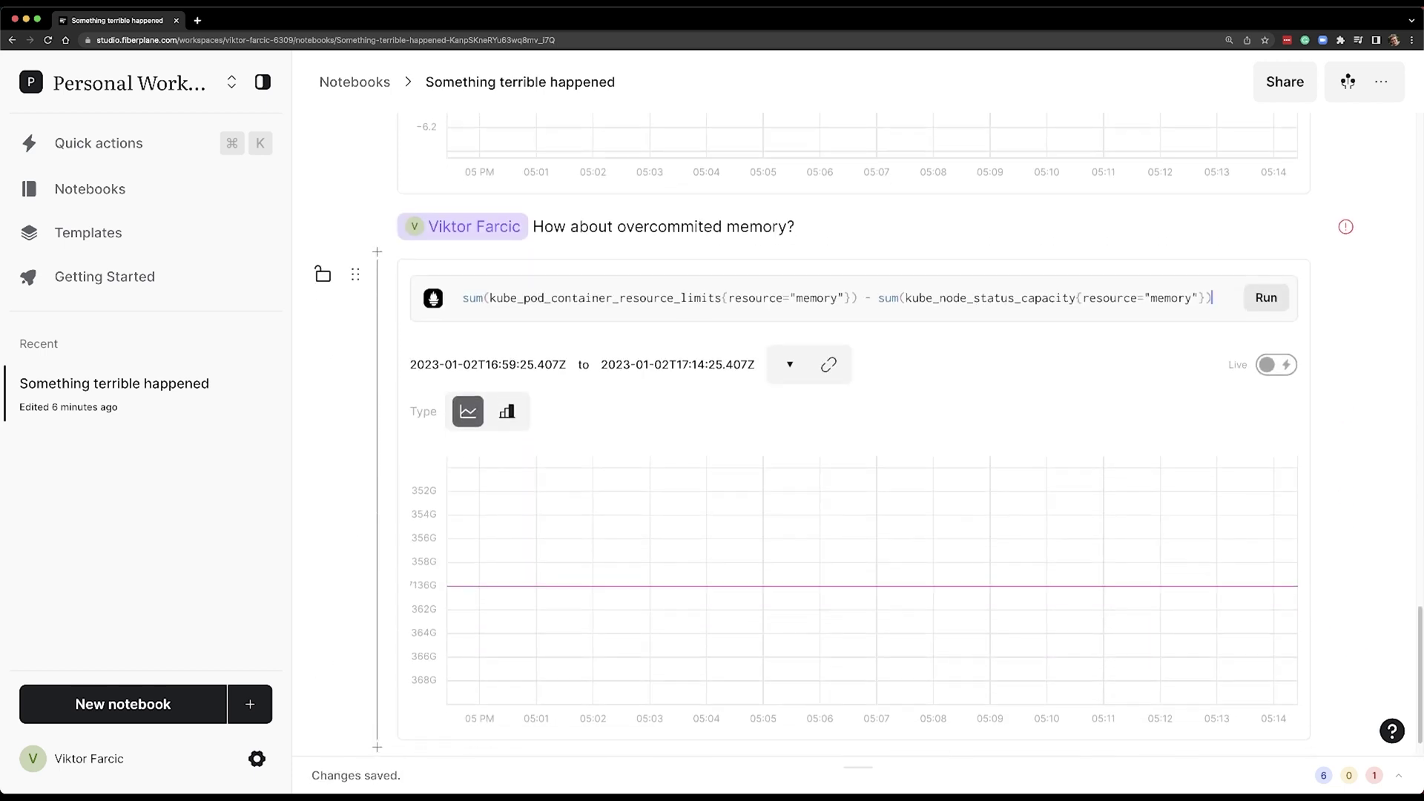
mouse_move(656, 585)
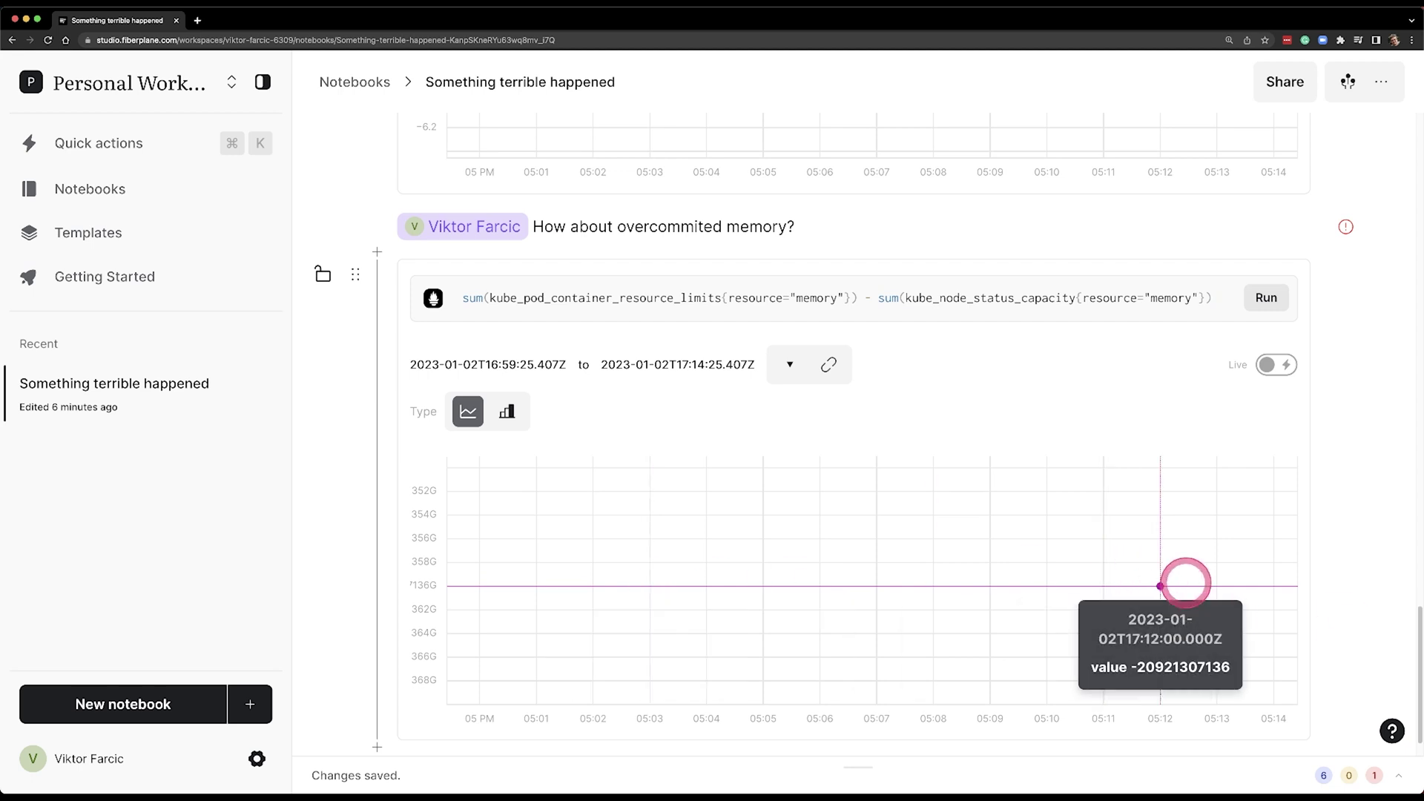
Below the memory chart, mention the organization member and ask "Are there Pods that are NOT ready?".
left_click(594, 745)
type("@")
key("Return")
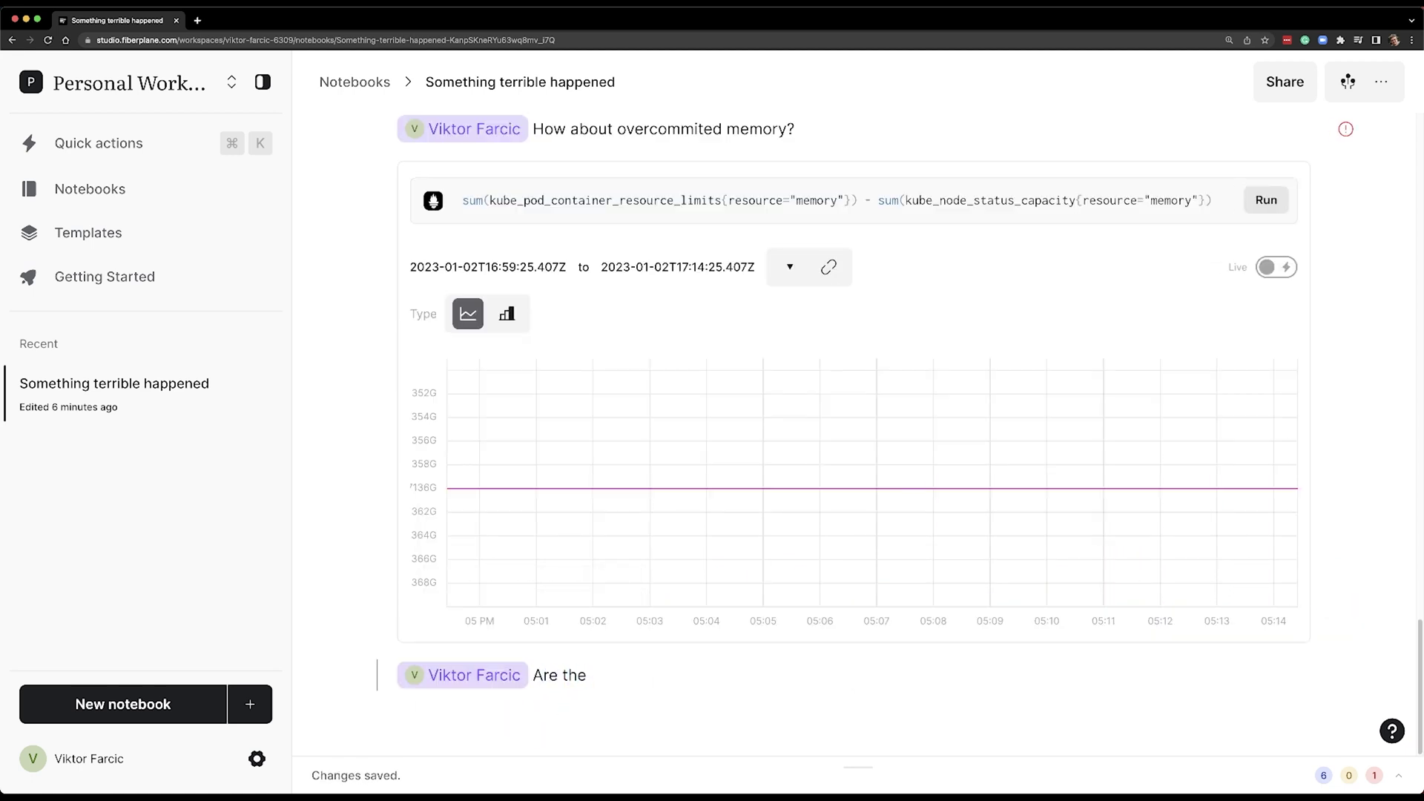
type("Are there Pods that are NOT ready?")
key("Return")
Insert a Prometheus cell and run min_over_time(sum by (namespace, pod) (kube_pod_status_phase{phase=~"Pending|Unknown|Failed"})[15m:1m]) > 0.
type("/prom")
key("Return")
type("min_over_time(sum by (namespace, pod) (kube_pod_status_phase{phase=~\"Pending|Unknown|Failed\"})[15m:1m]) > 0")
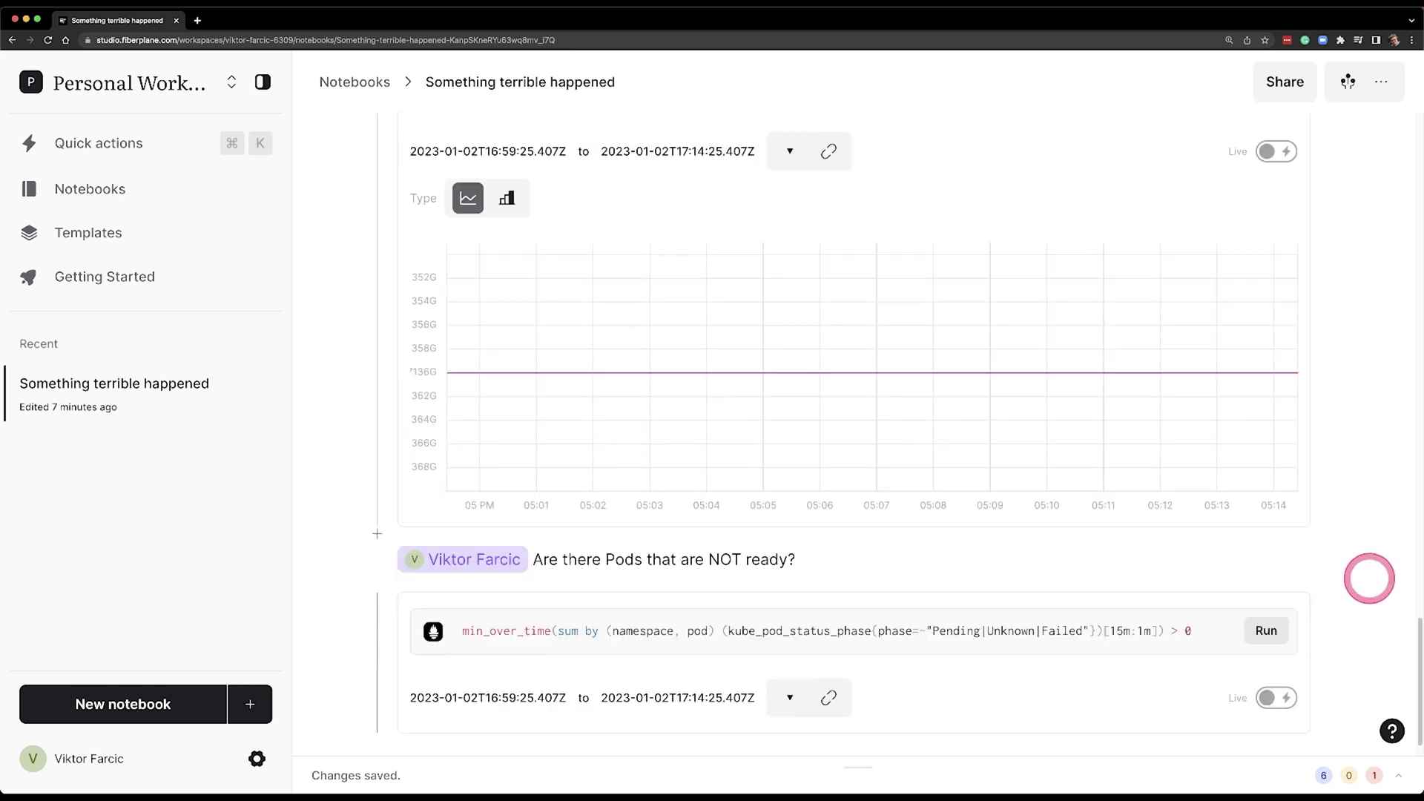
left_click(1268, 588)
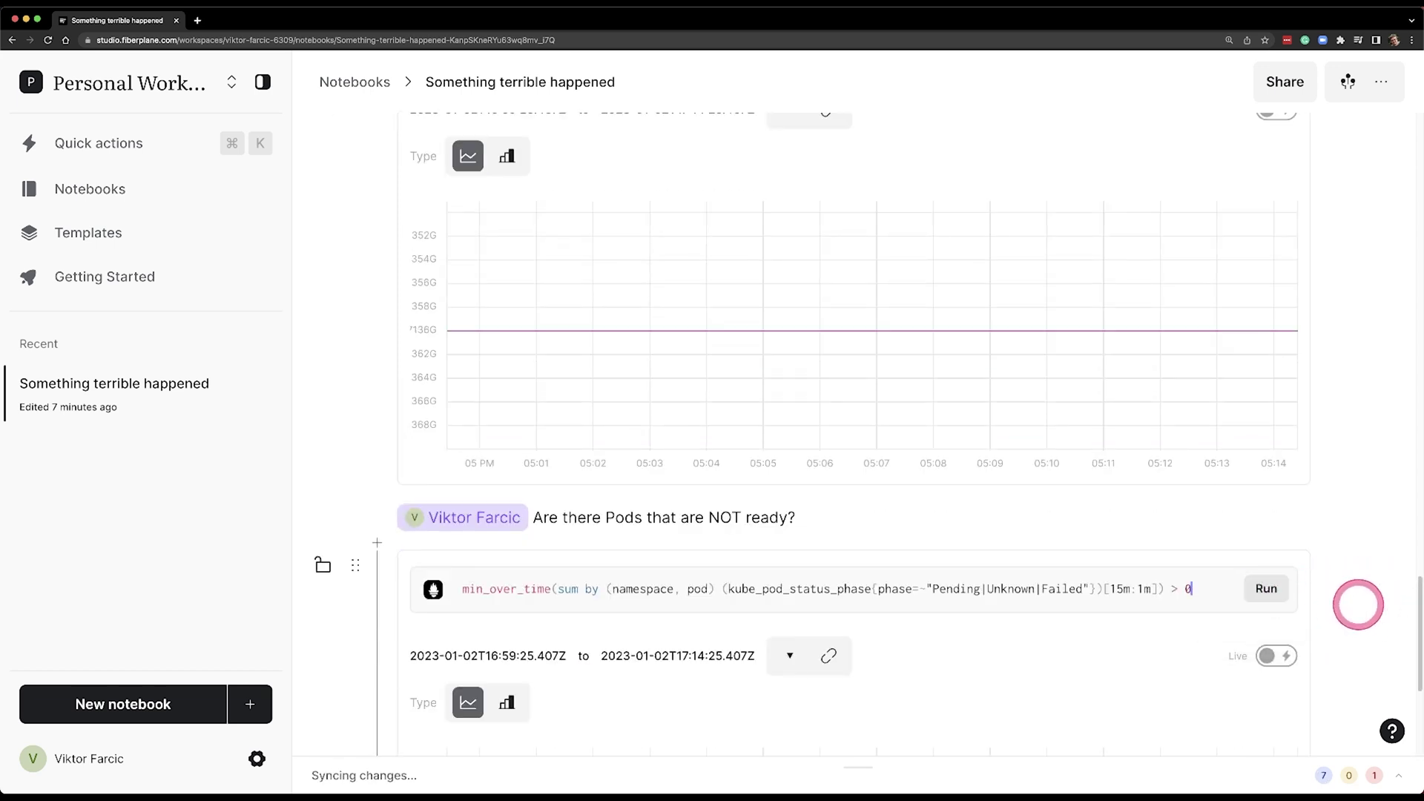
scroll(1358, 604, "down", 3)
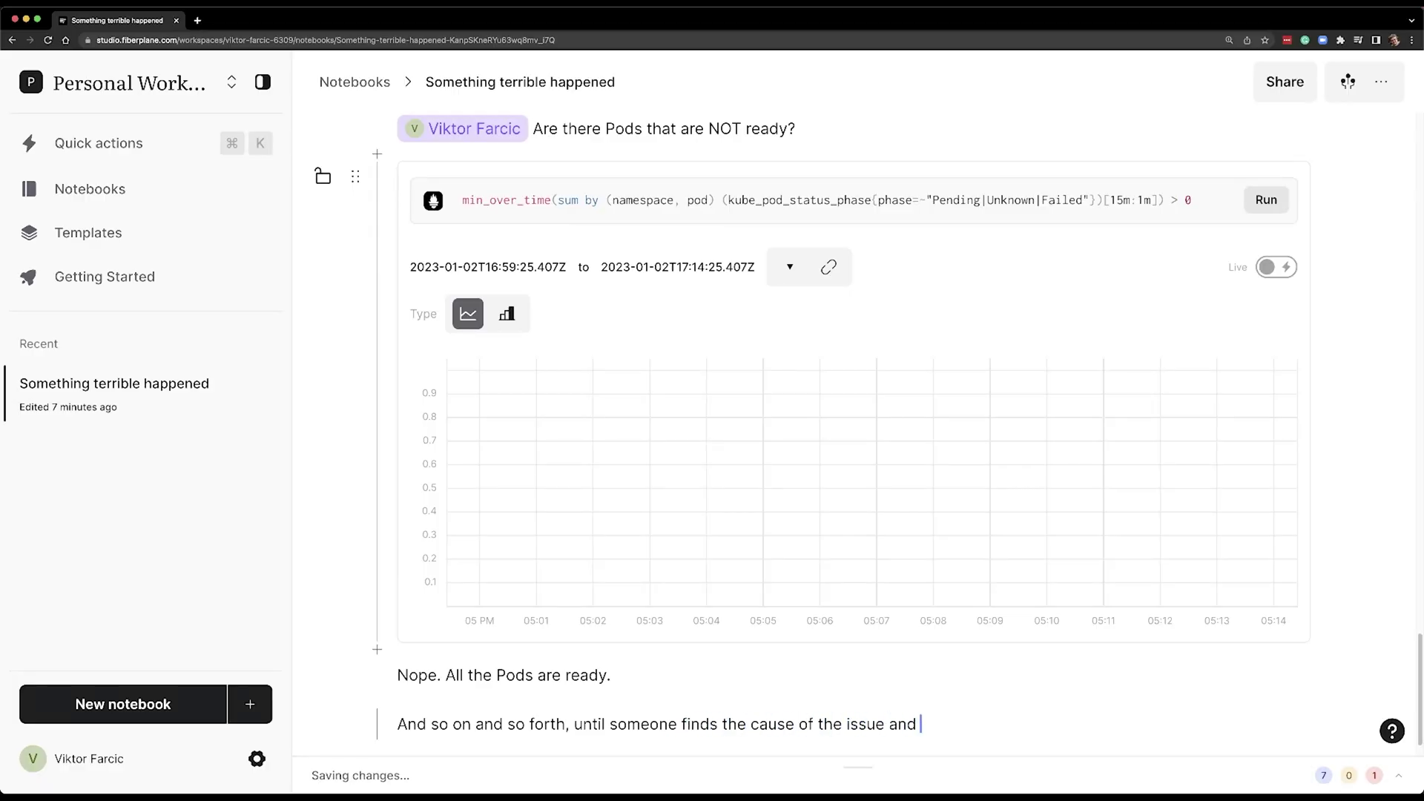
Write closing notes saying the investigation continues until someone fixes the issue, and that the postmortem document can help improve the system.
key("Return")
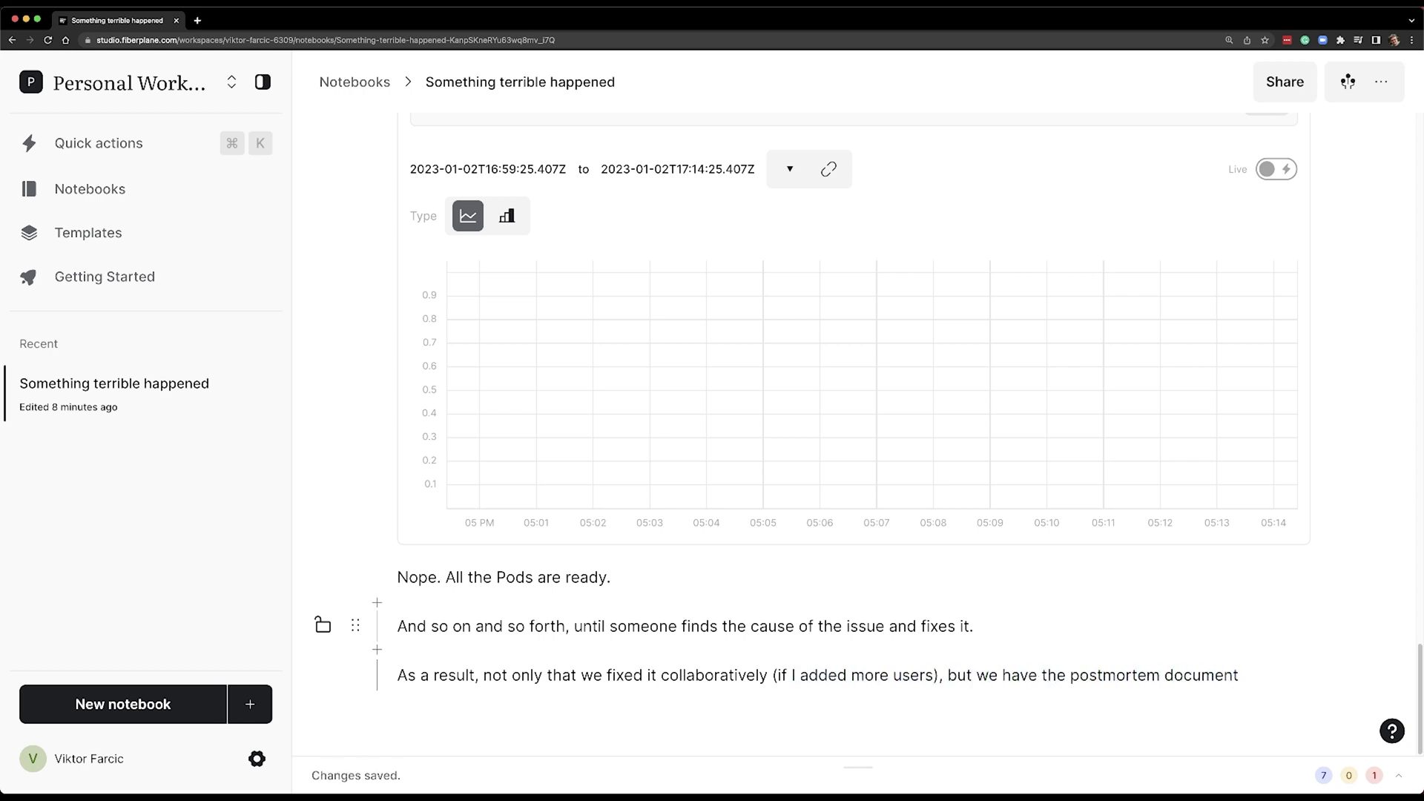
type("we can use later as")
key("BackSpace")
key("BackSpace")
type("t")
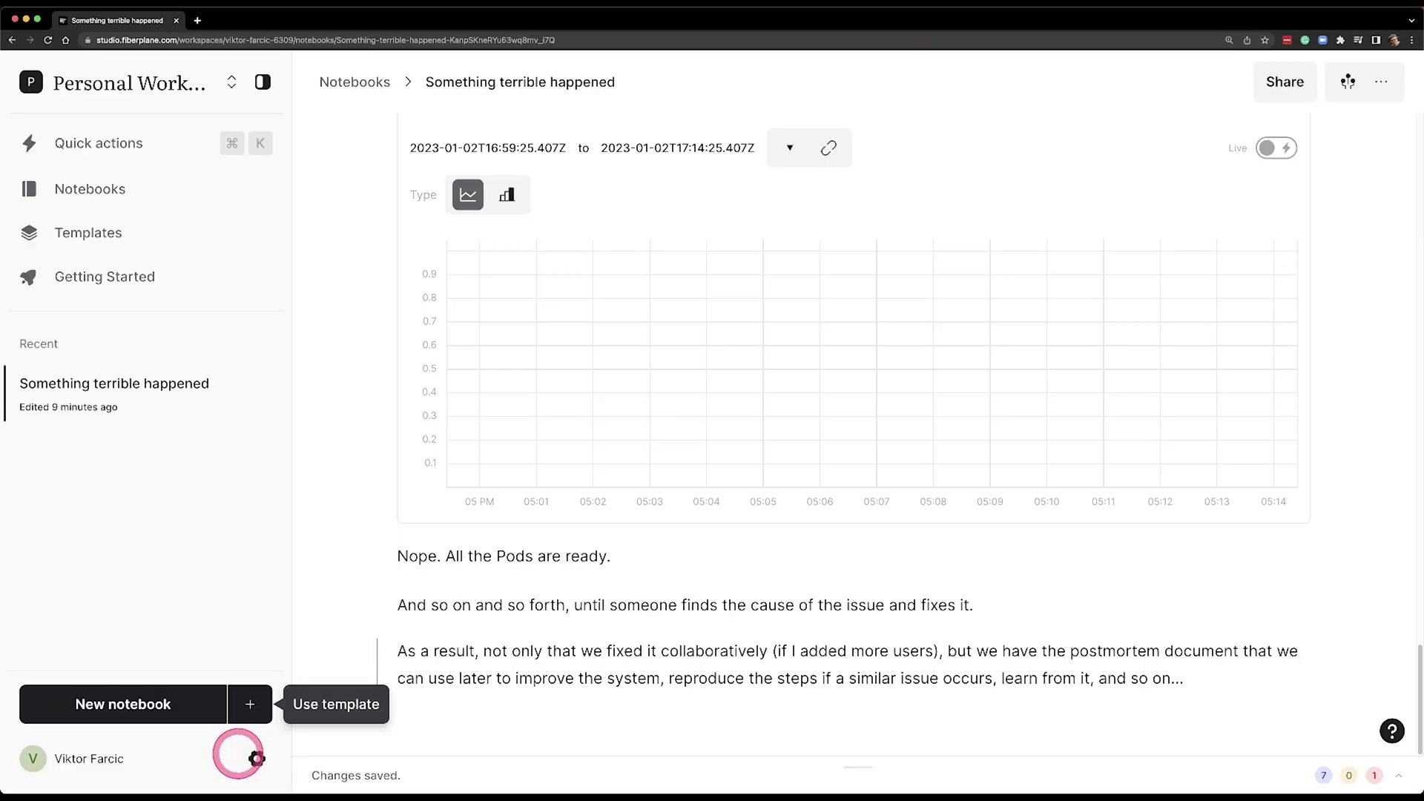
Start a new direct-access data source in the workspace settings and list the available data source types.
left_click(255, 758)
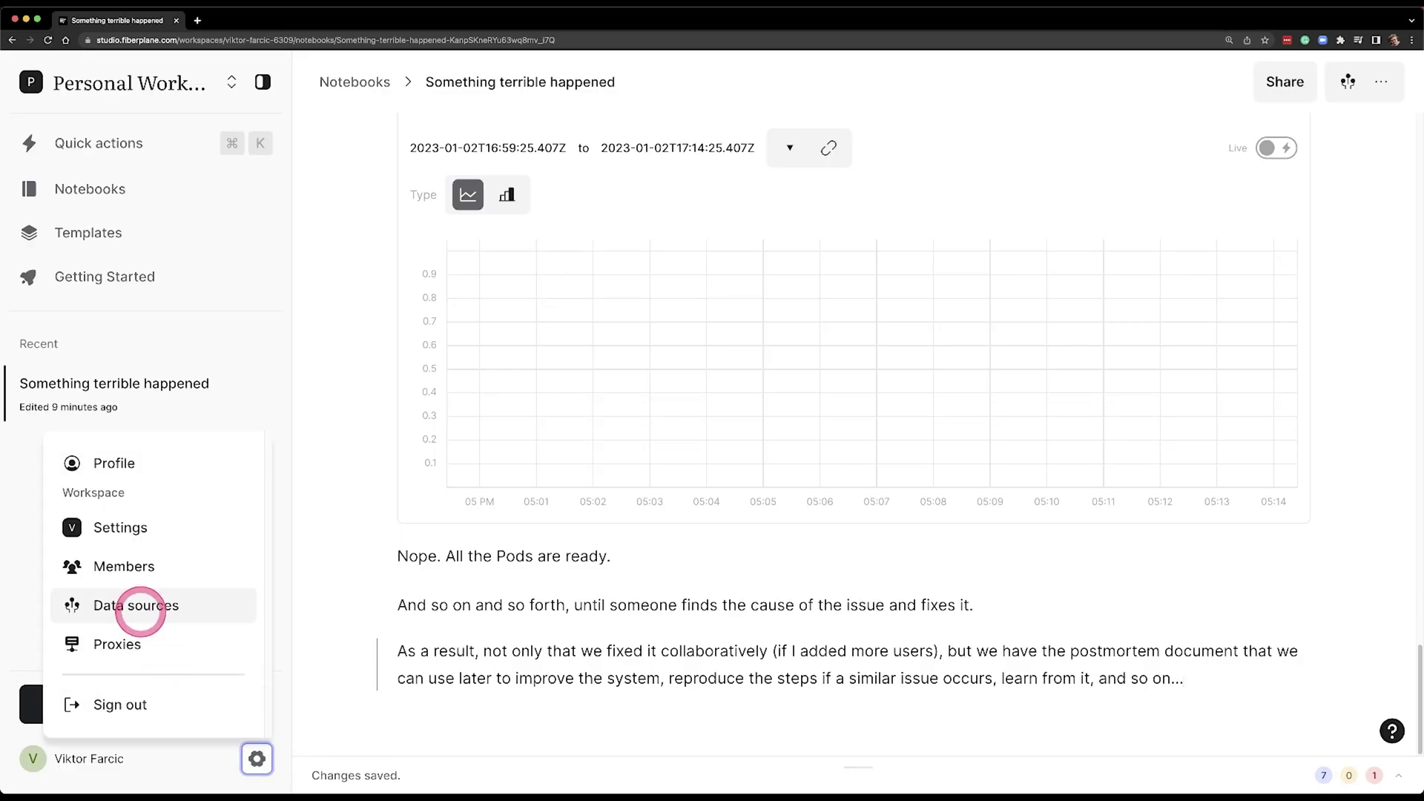
left_click(140, 607)
left_click(1214, 311)
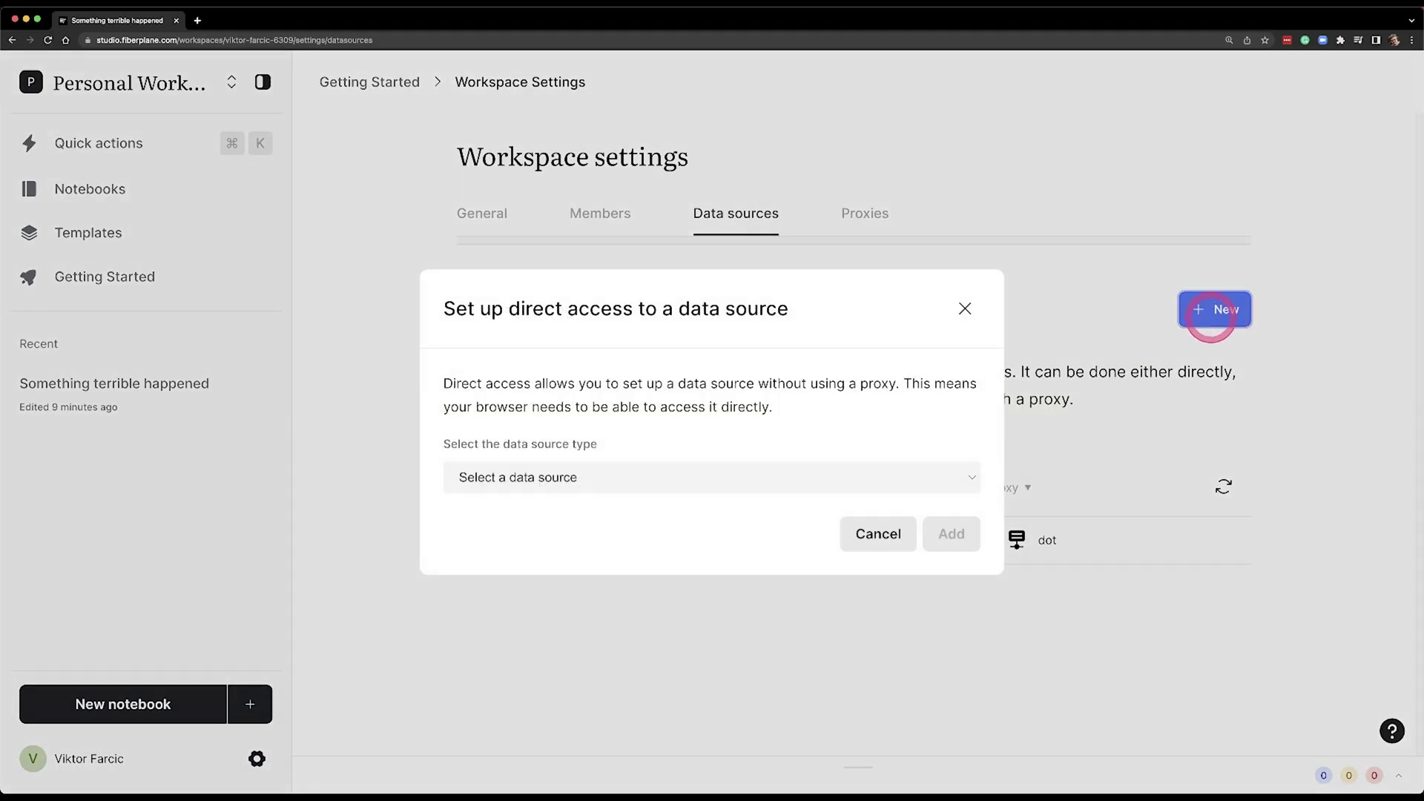
left_click(706, 477)
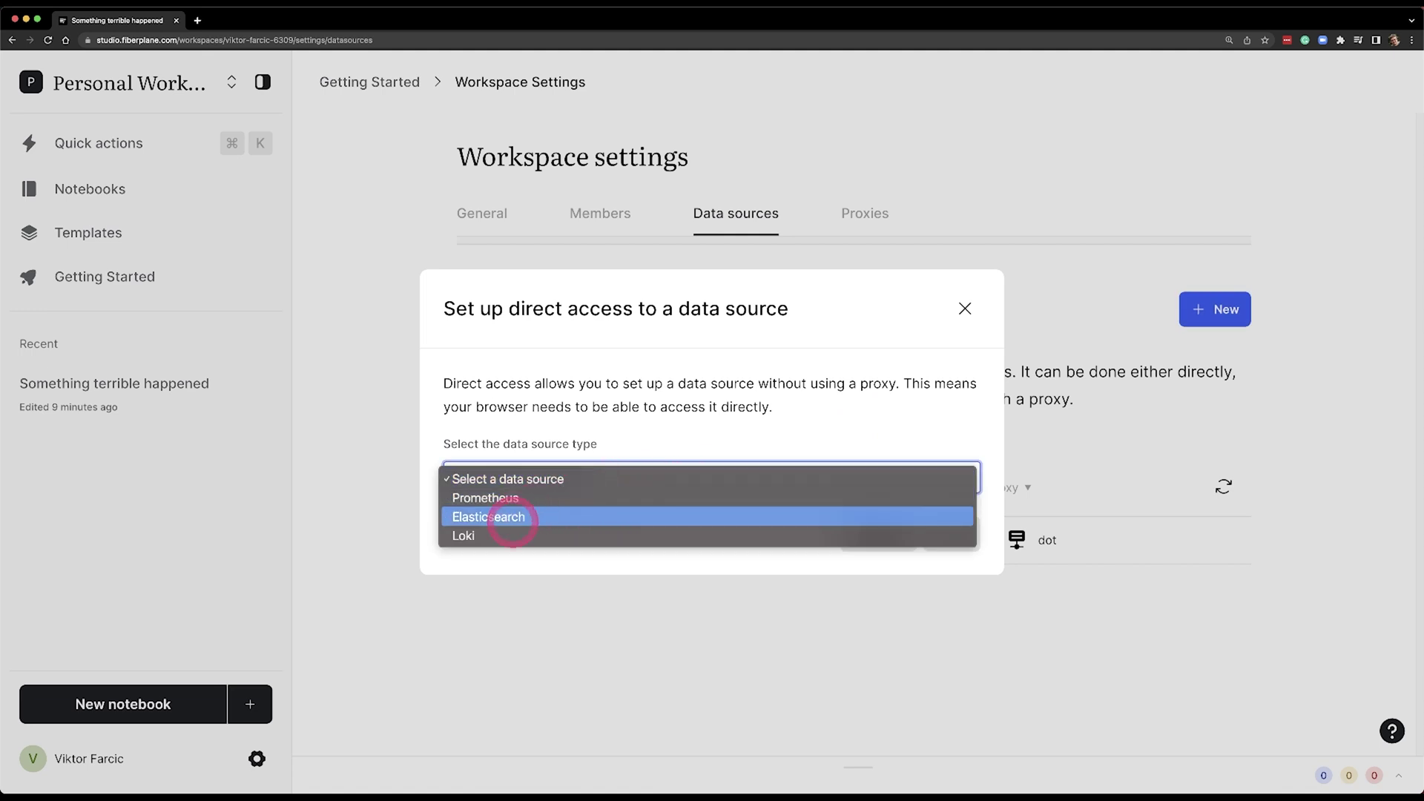